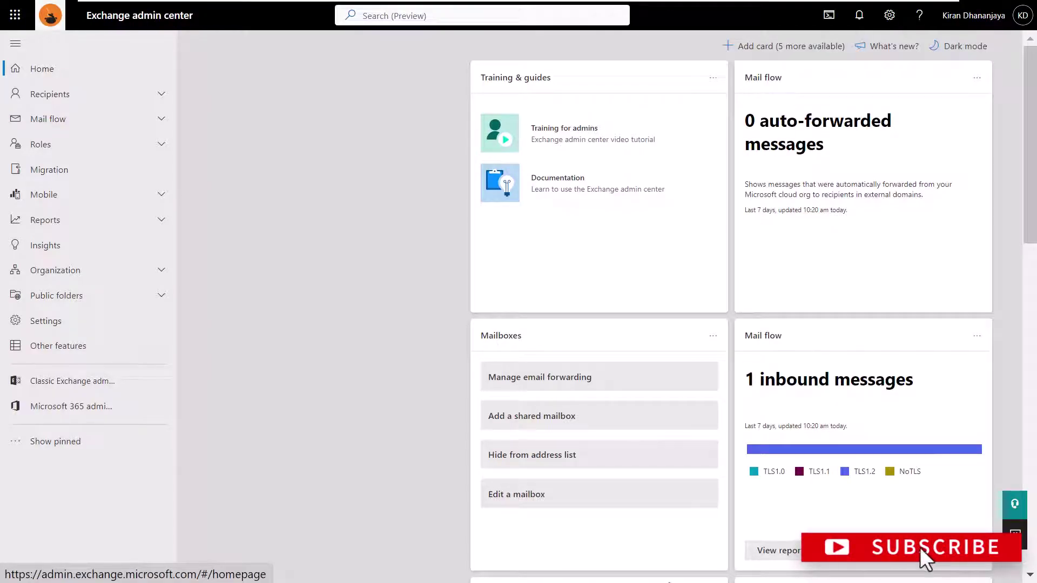
Step: Open Manage automatic replies for the first user mailbox under Recipients > Mailboxes, Others tab
left_click_drag(85, 15, 204, 16)
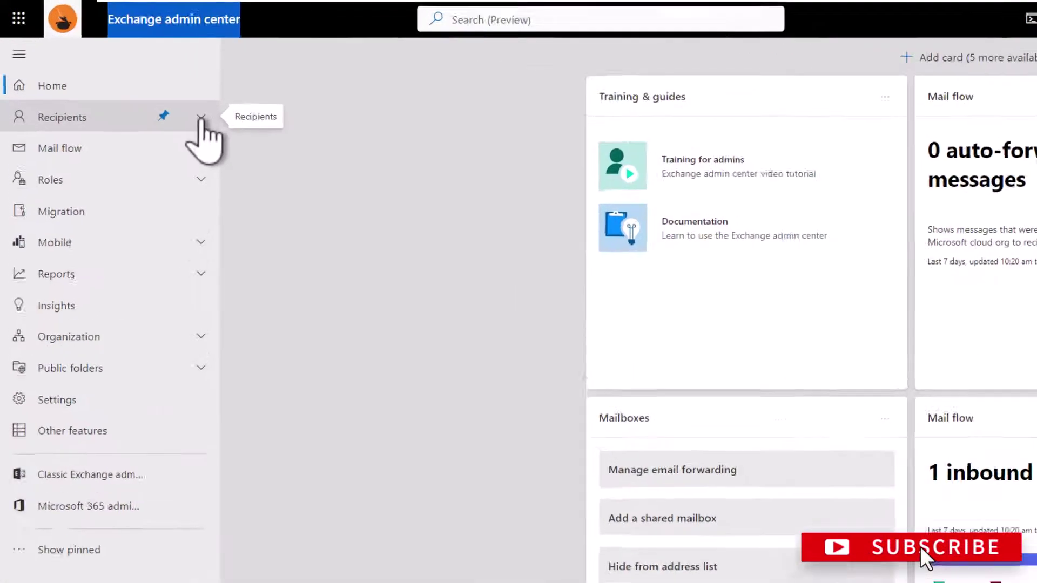
left_click(201, 118)
left_click(120, 144)
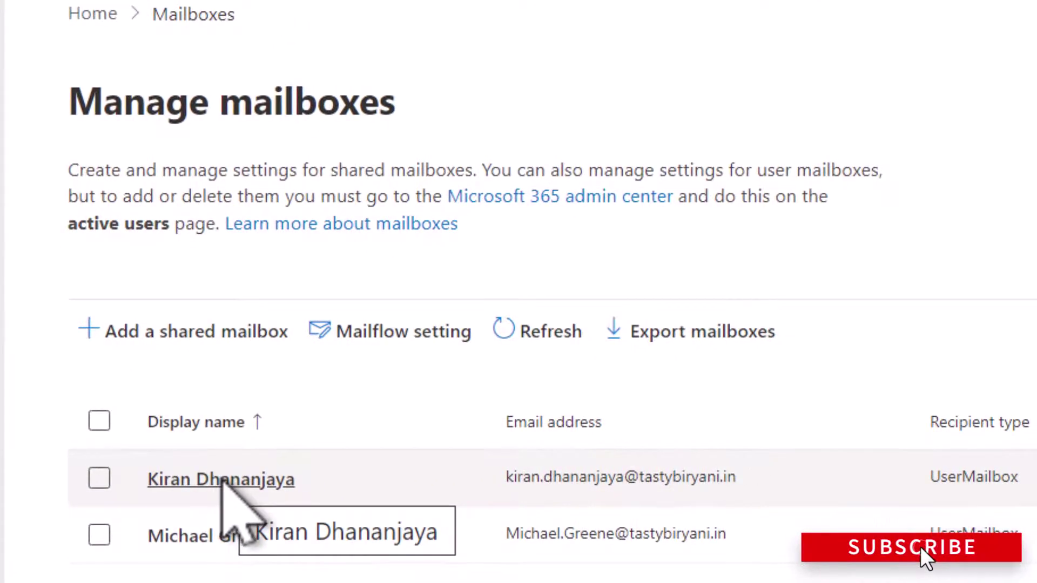
left_click(321, 500)
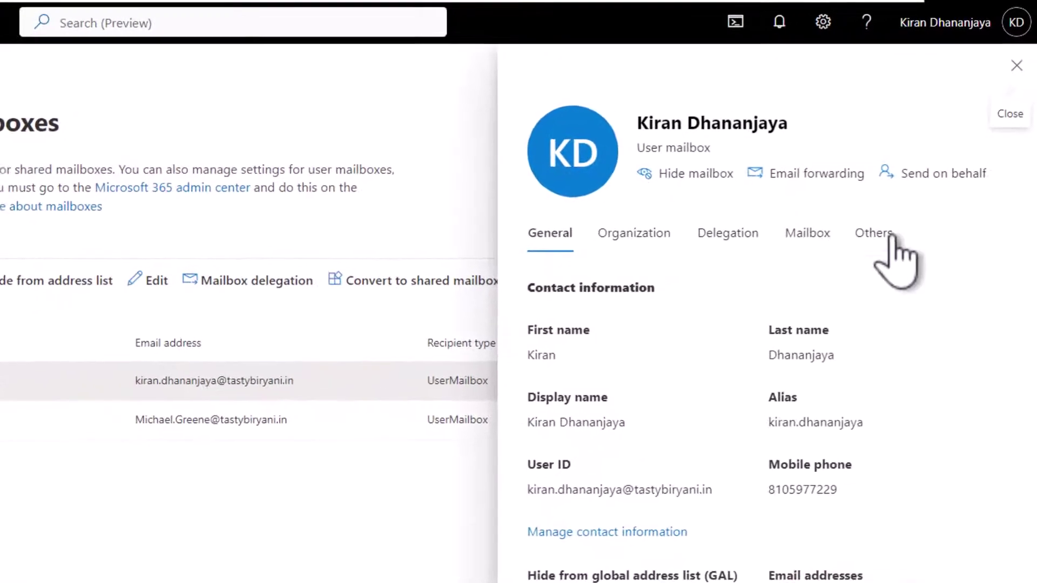
left_click(924, 161)
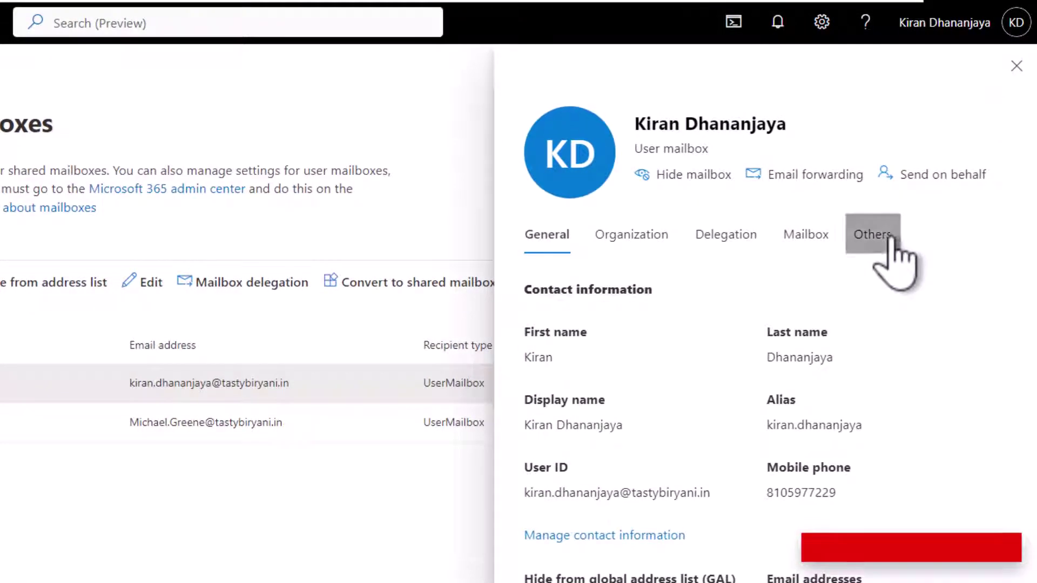
left_click_drag(525, 354, 631, 352)
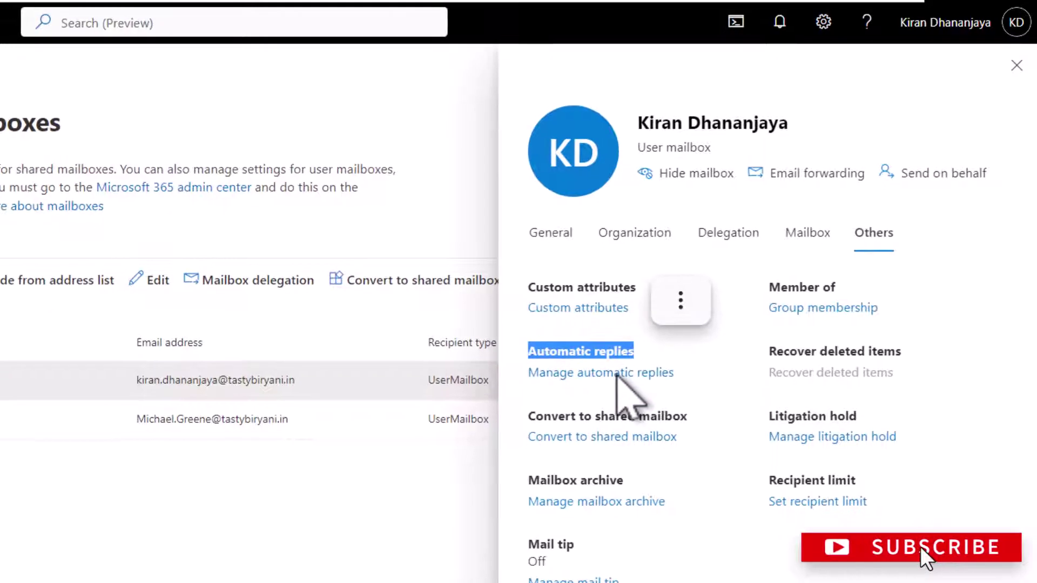
left_click(622, 374)
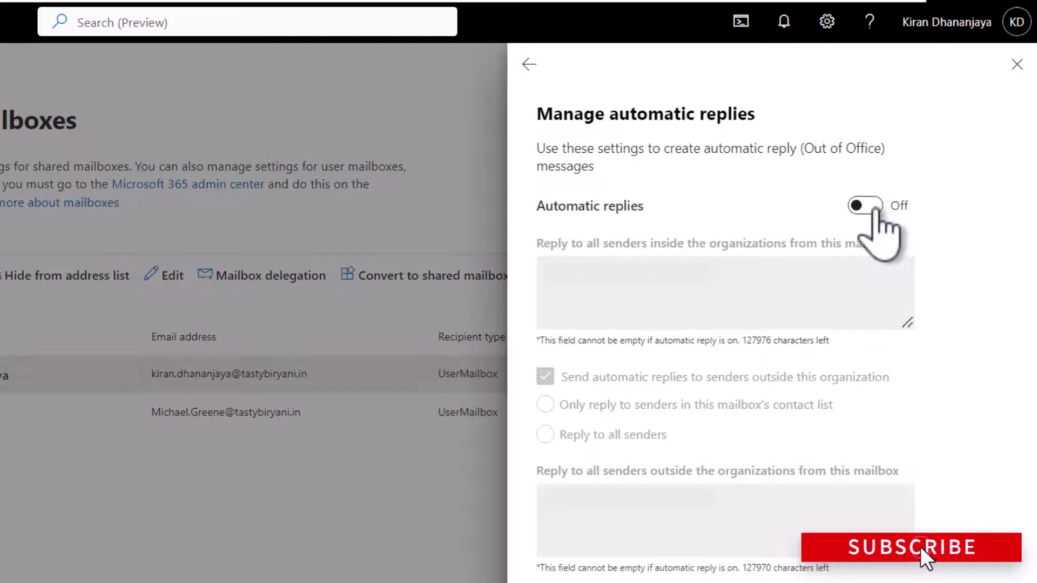
Step: Turn automatic replies on, with replies to all external senders, ready to write the internal reply
left_click(876, 211)
left_click(787, 289)
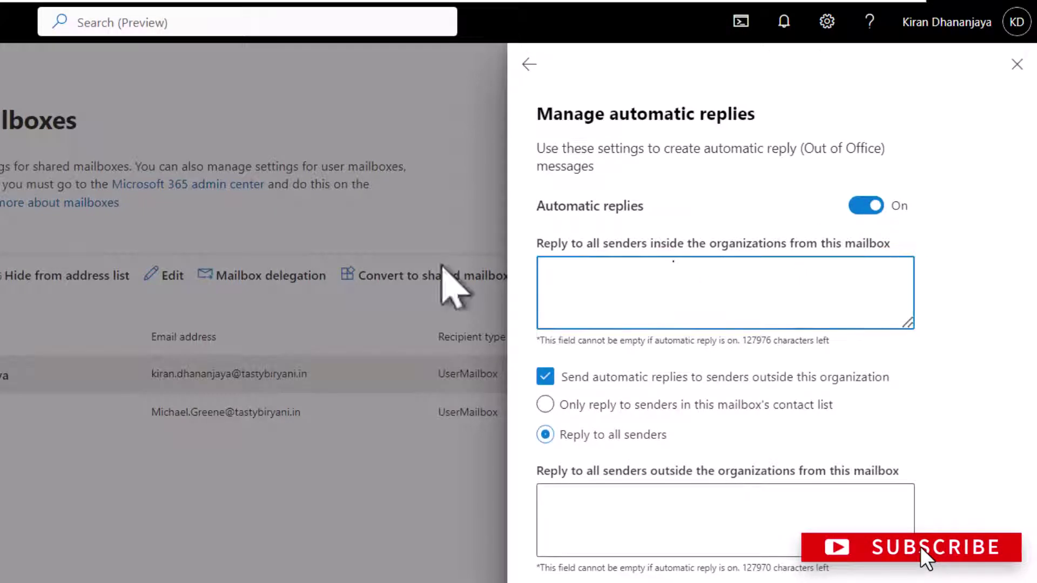
left_click(715, 300)
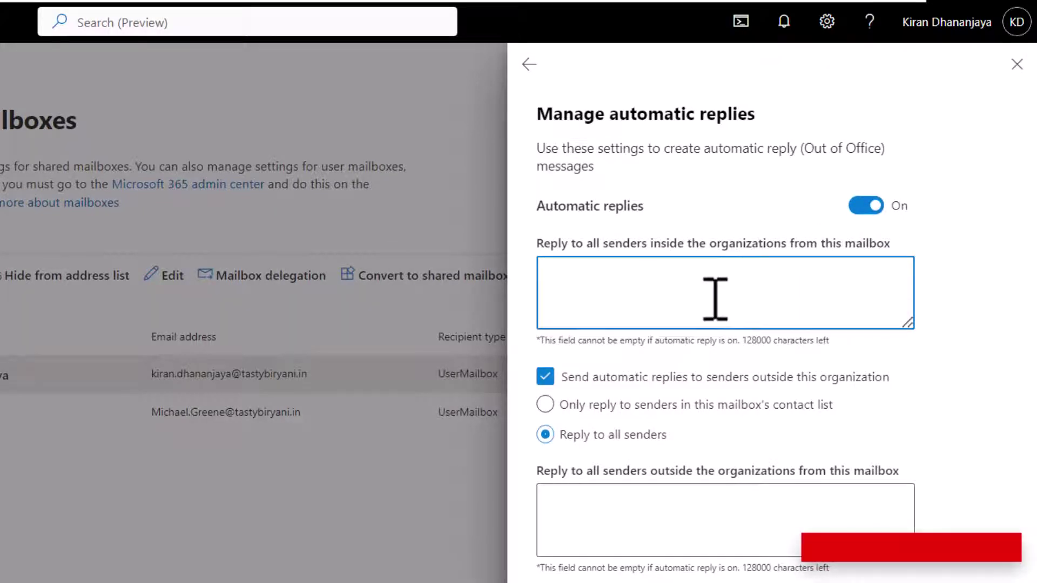
left_click(675, 519)
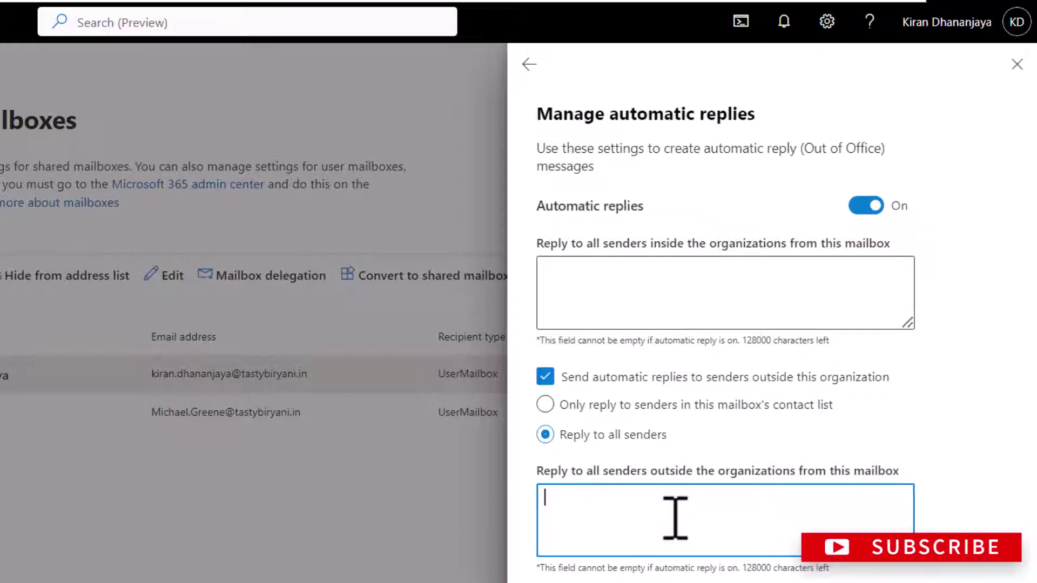
key("shift+Tab")
key("shift+Tab")
key("shift+Tab")
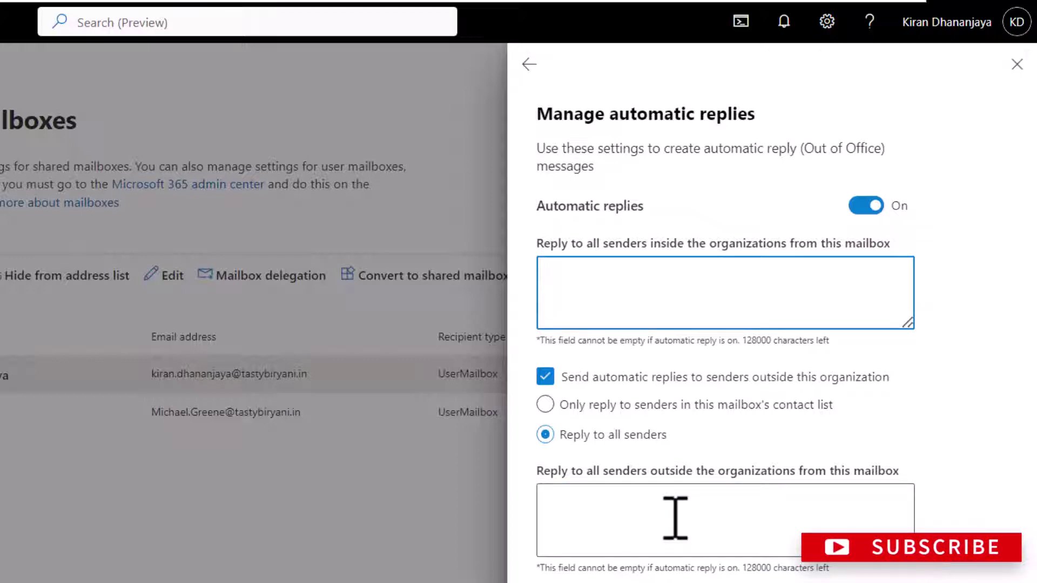
Step: Enter "I'm out-of-office" as the internal reply and keep replying to all external senders
type("I'm out-of")
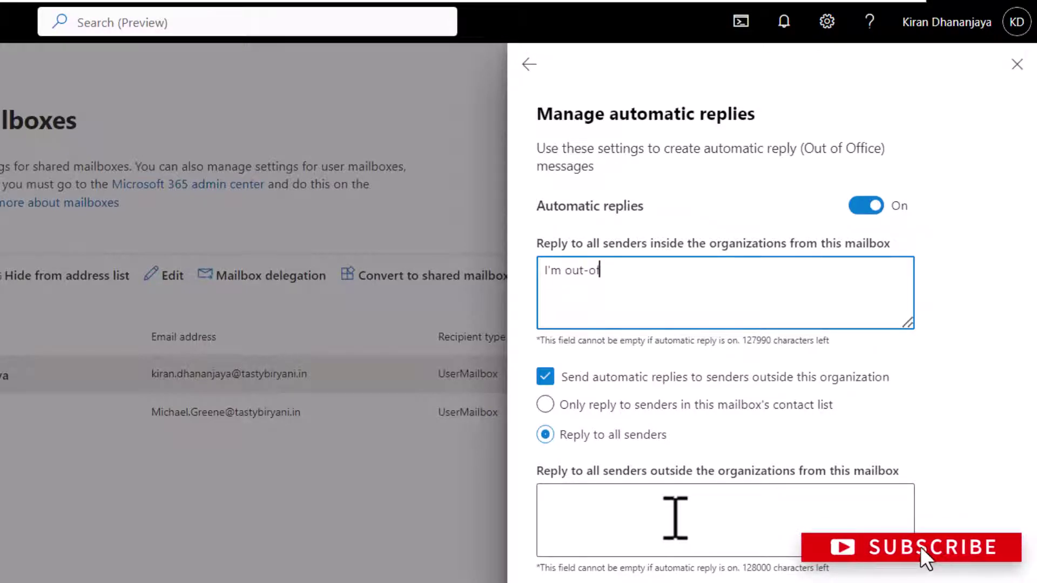
type("-office.")
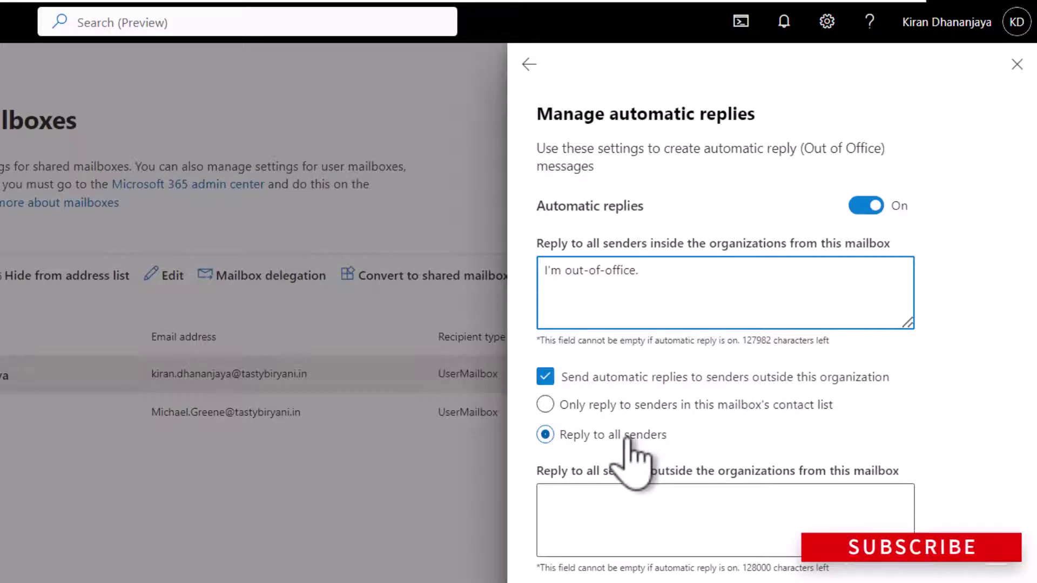
left_click(622, 410)
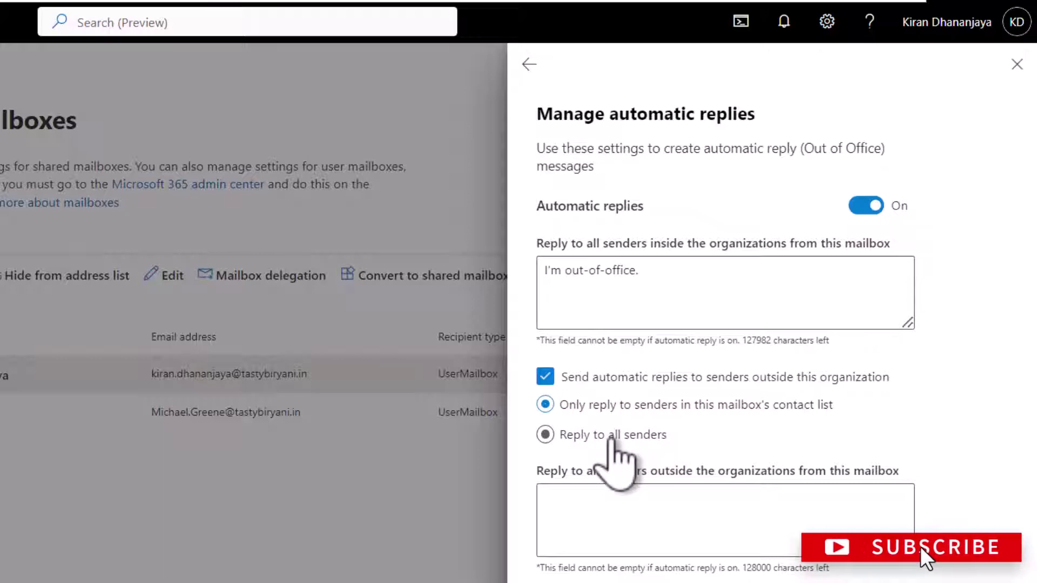
left_click(612, 438)
left_click(618, 508)
left_click(646, 317)
Step: Paste the same message as the external reply and save the automatic reply settings
left_click(630, 519)
type("I'm out-of-office.")
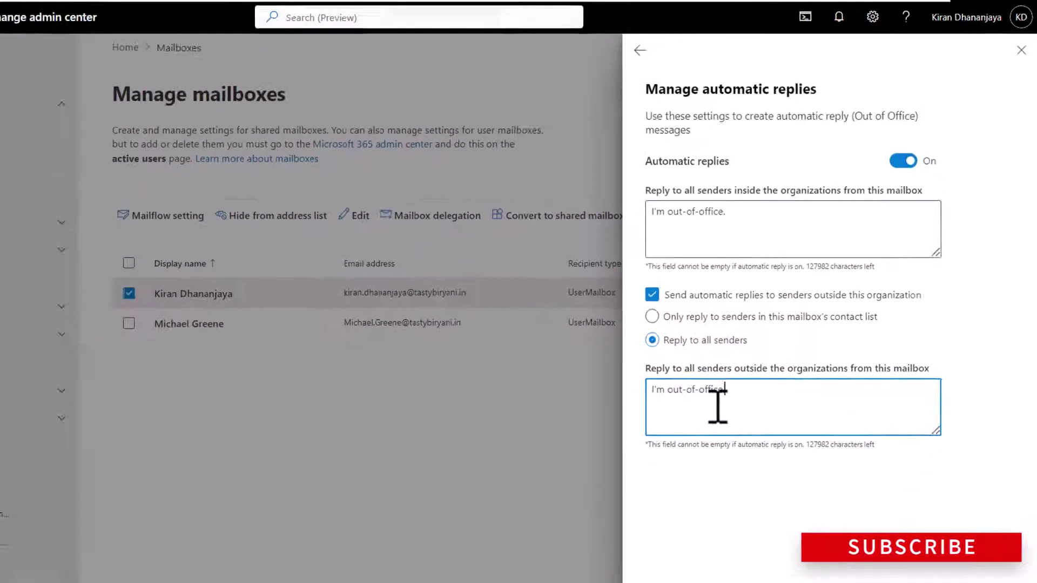
left_click(705, 562)
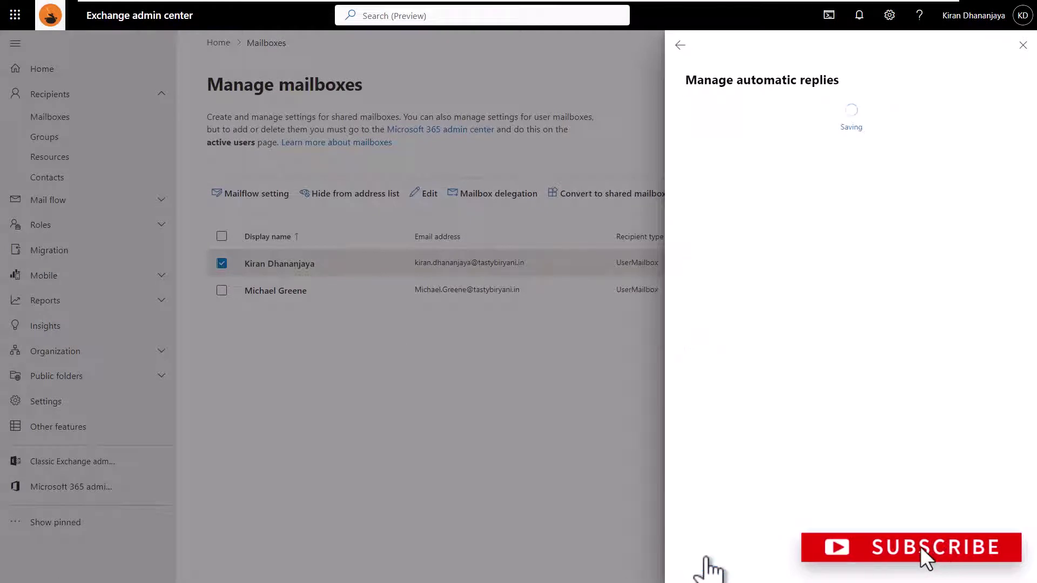
left_click(681, 44)
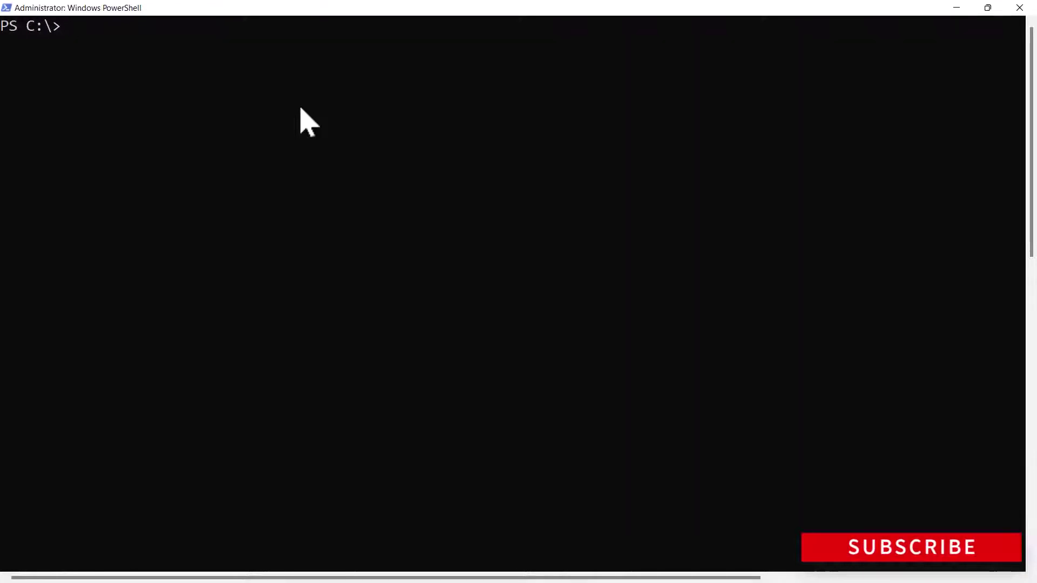
Step: Draft Set-MailboxAutoReplyConfiguration via Tab completion in the admin PowerShell, then clear the line
type("Get-")
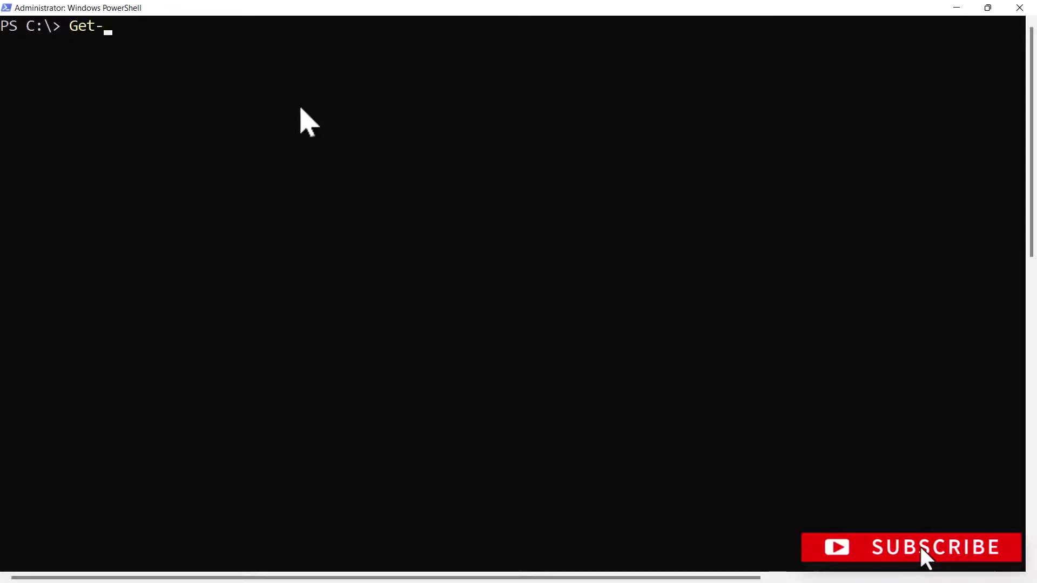
type("MailboxAuto")
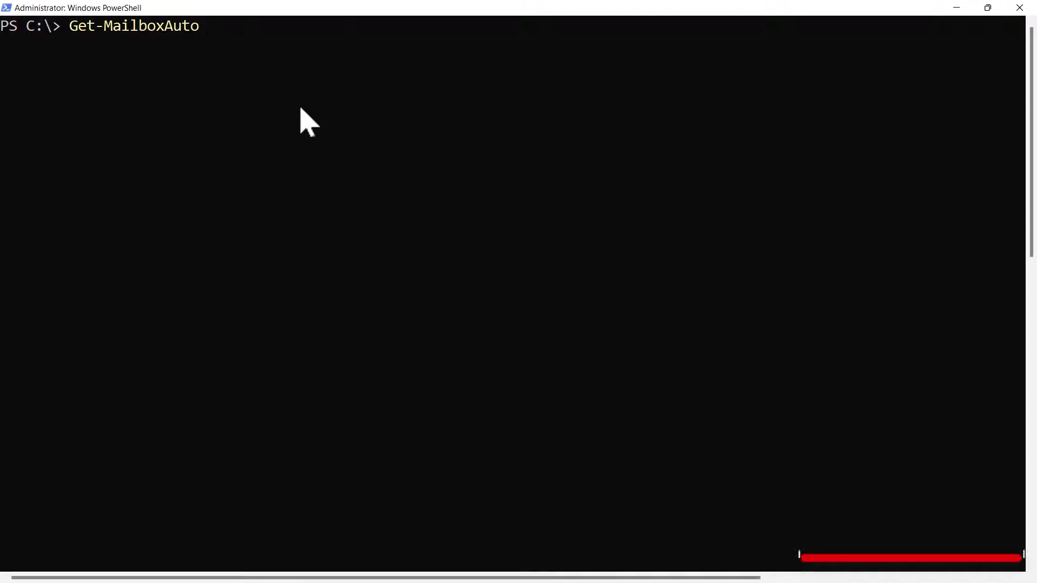
key("Tab")
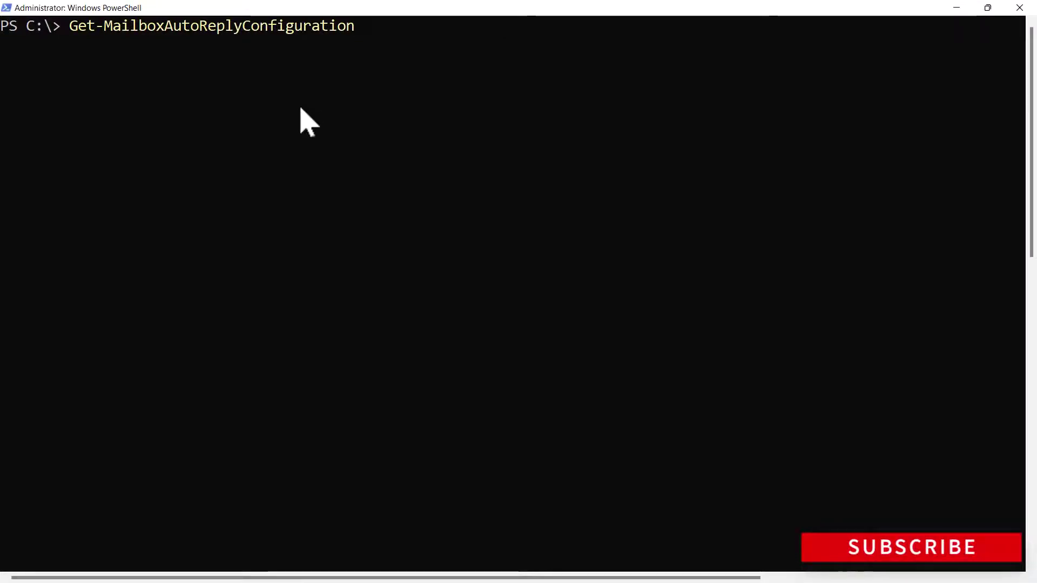
key("Home")
key("Delete")
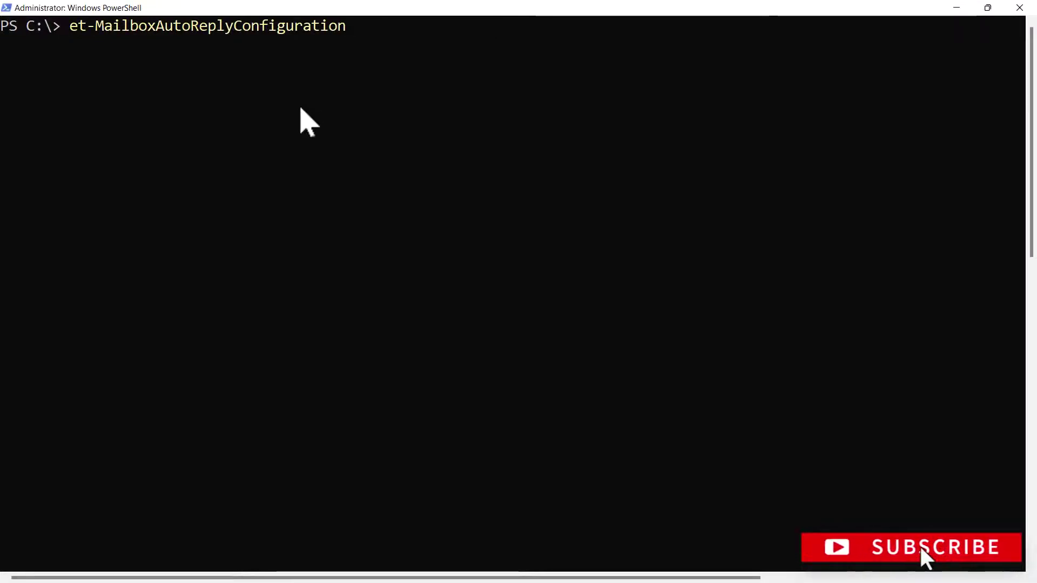
type("S")
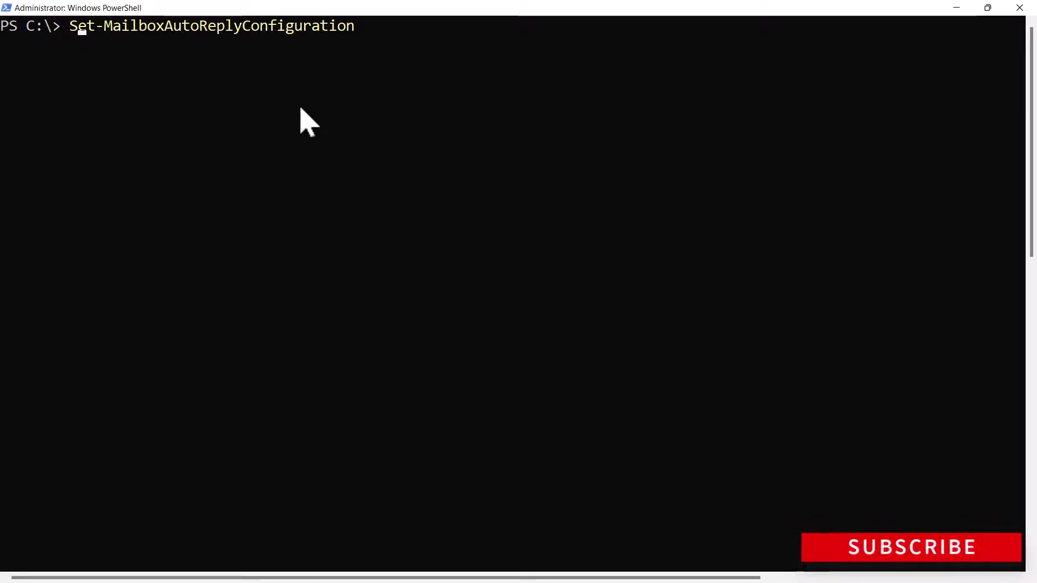
key("Escape")
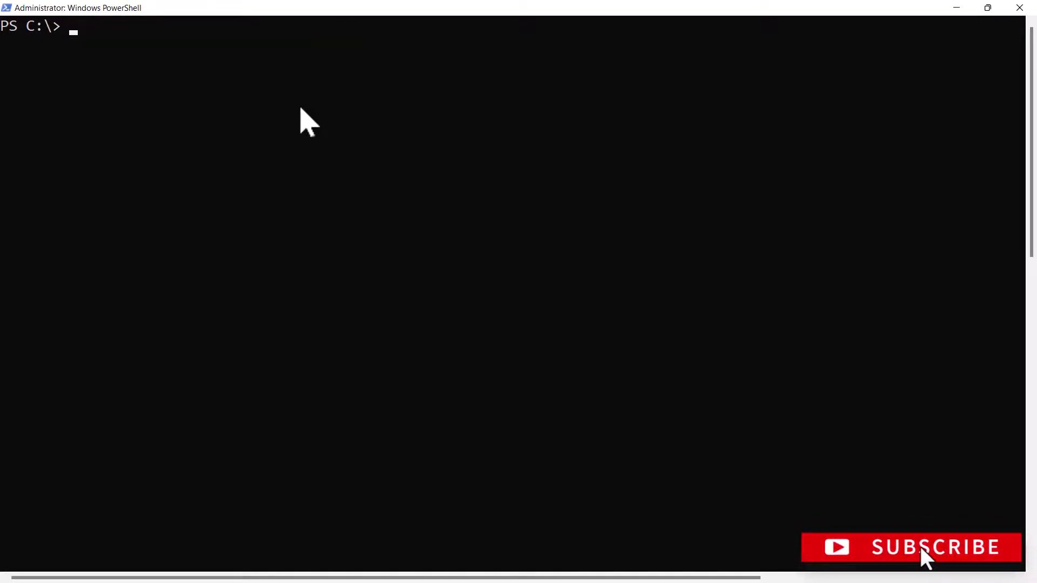
Step: Run Connect-ExchangeOnline and sign in with the admin account
type("Connect-ExchangeOnline")
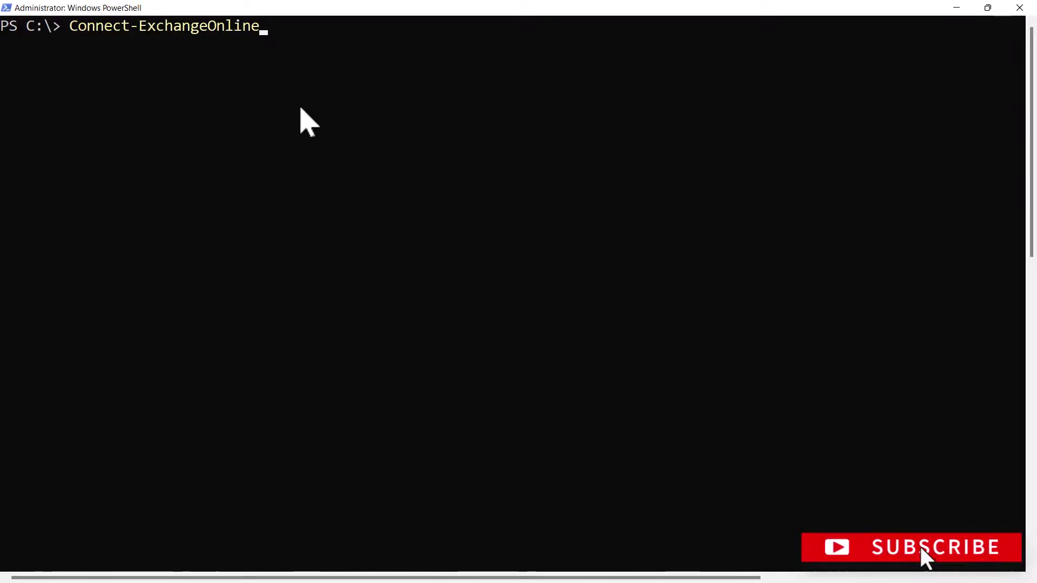
key("Return")
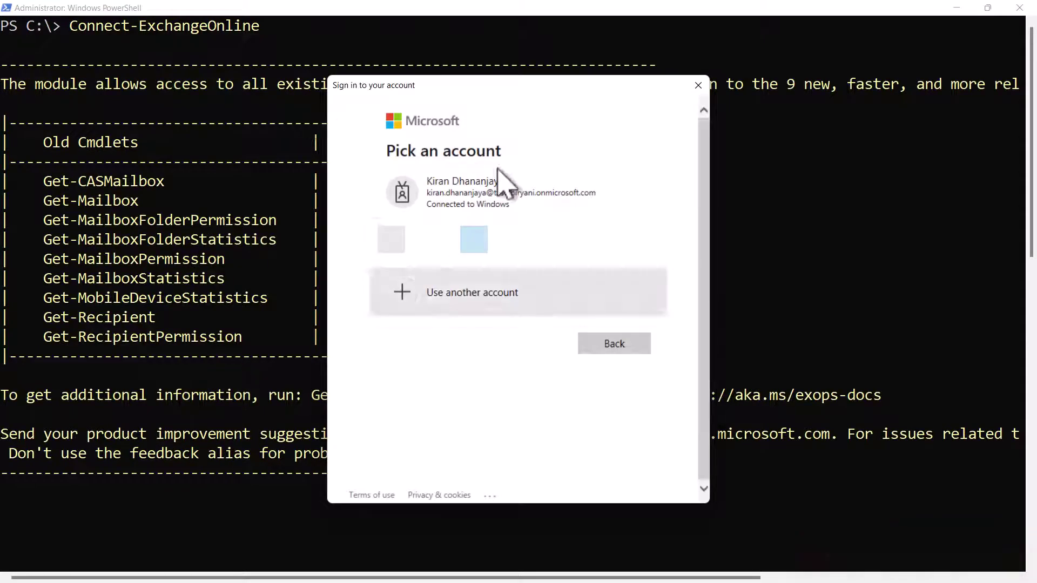
left_click(593, 199)
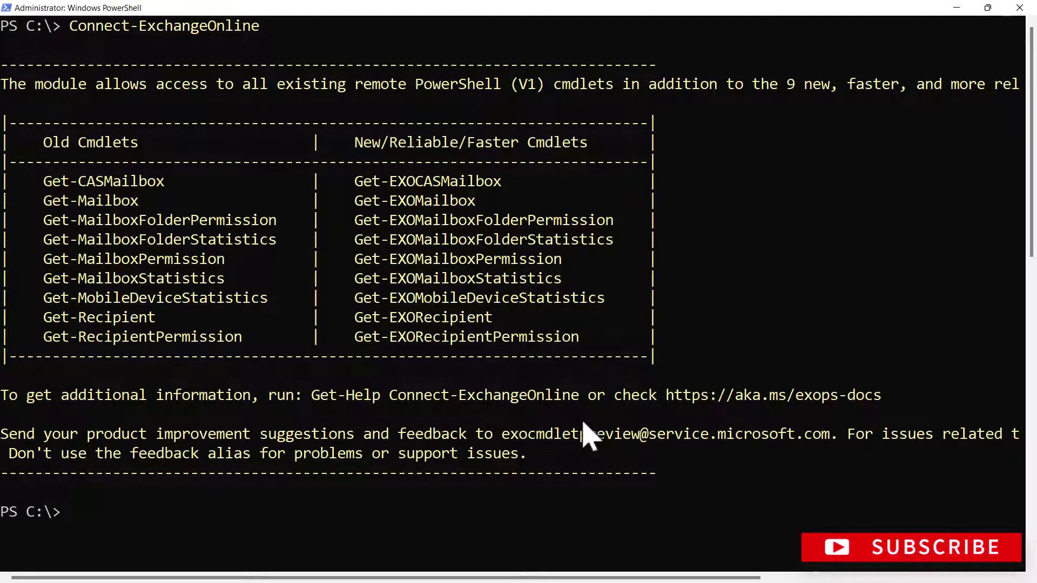
Step: Run Set-MailboxAutoReplyConfiguration for the user with AutoReplyState Enabled and 'Internal/External autoreply message text' messages
type("ailboxA")
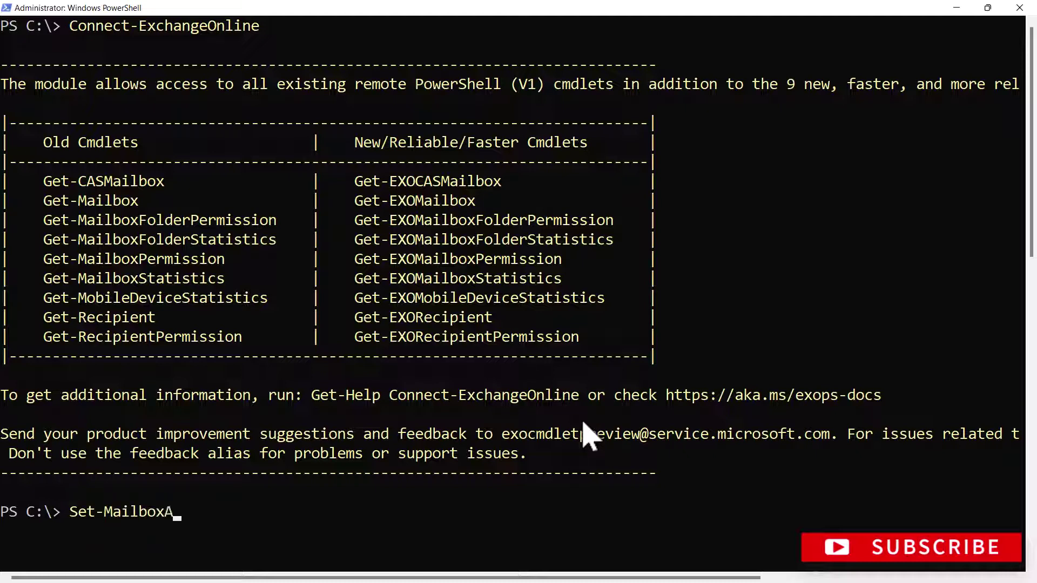
type("utoRe")
key("Tab")
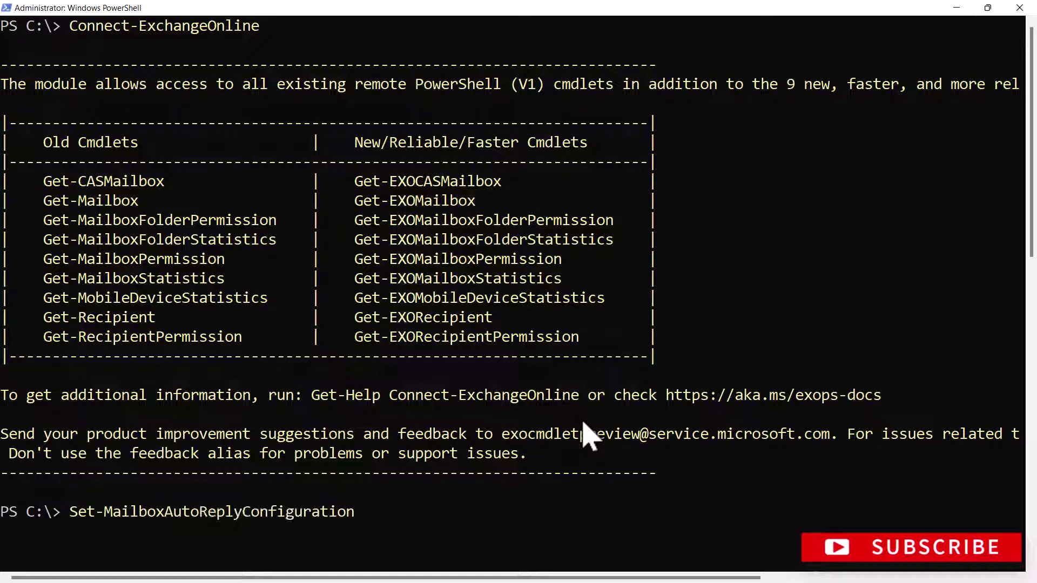
type("-Id")
key("Tab")
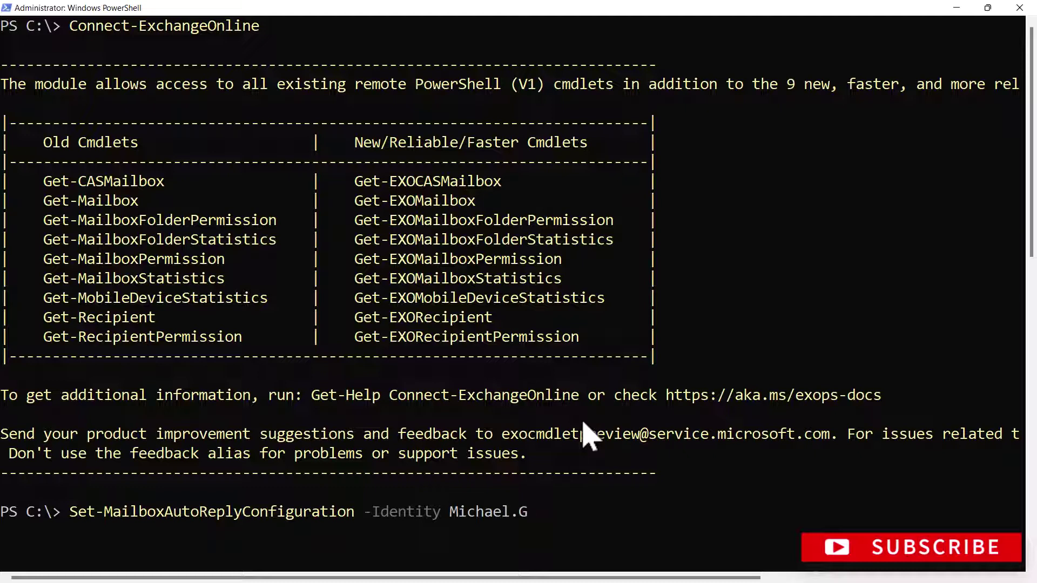
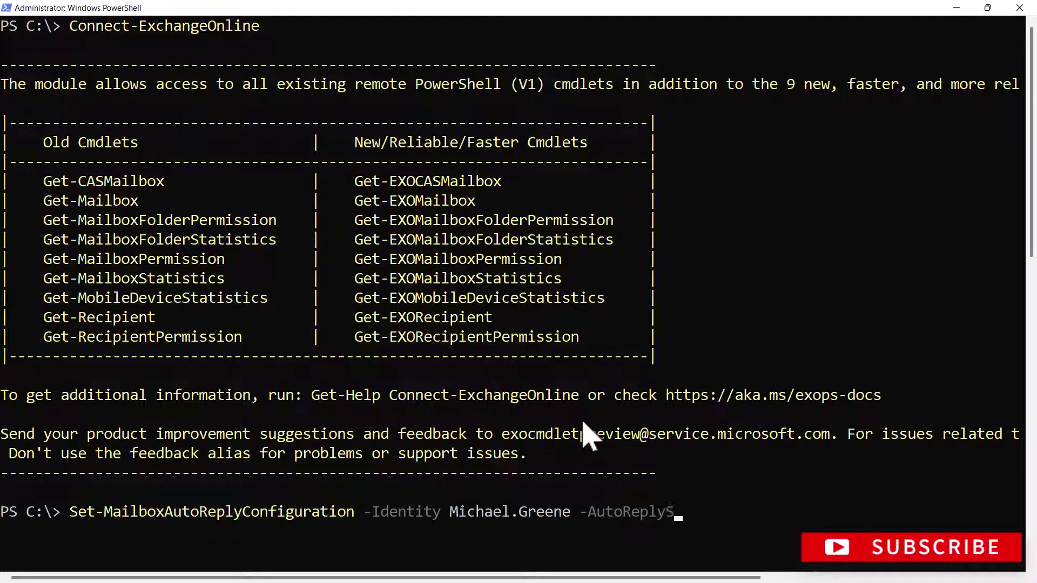
type("tate Enabled ")
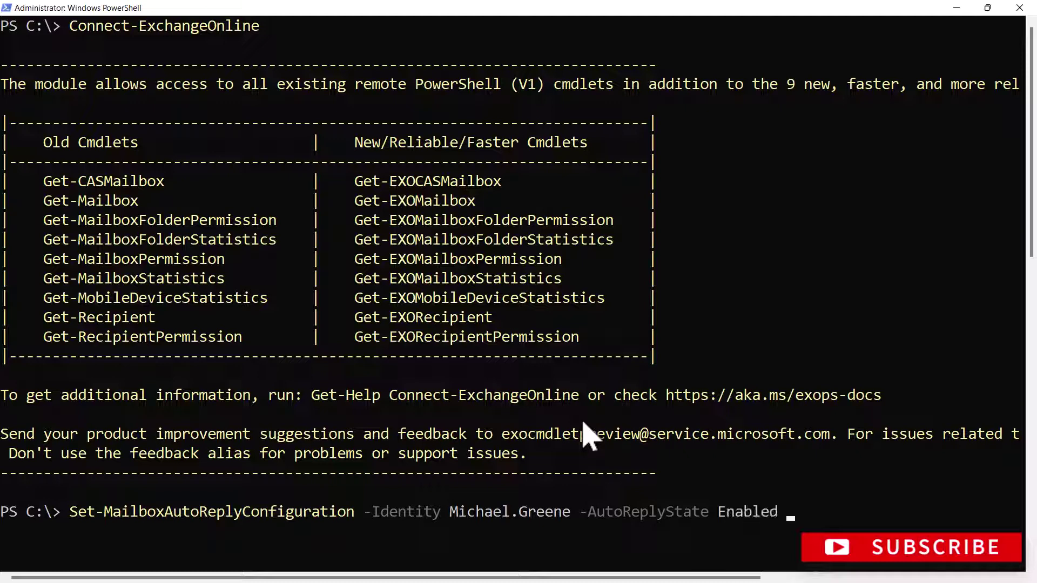
type("-InternalMessage \"I")
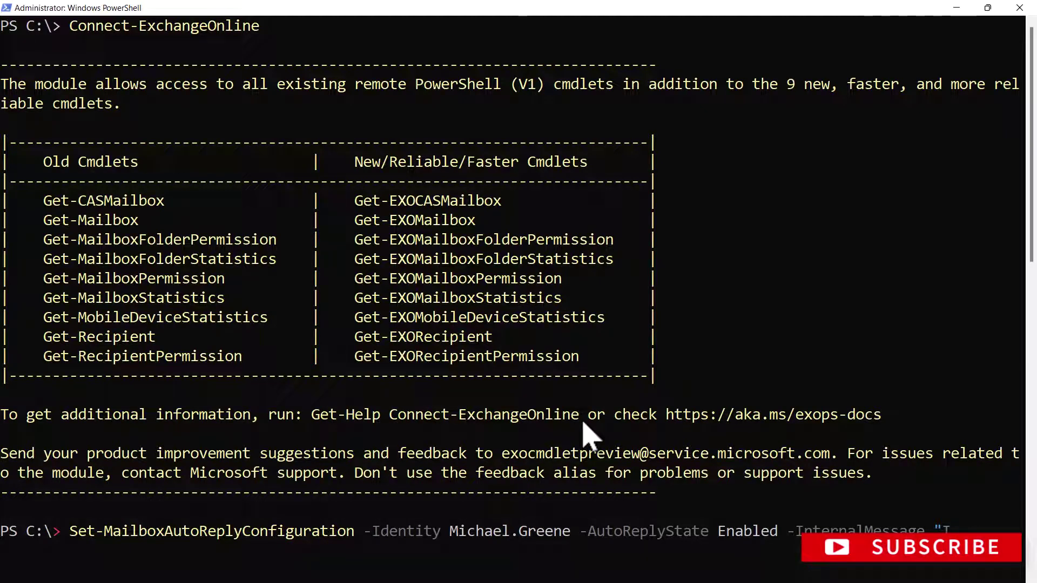
type("nternal autoreply message text\"")
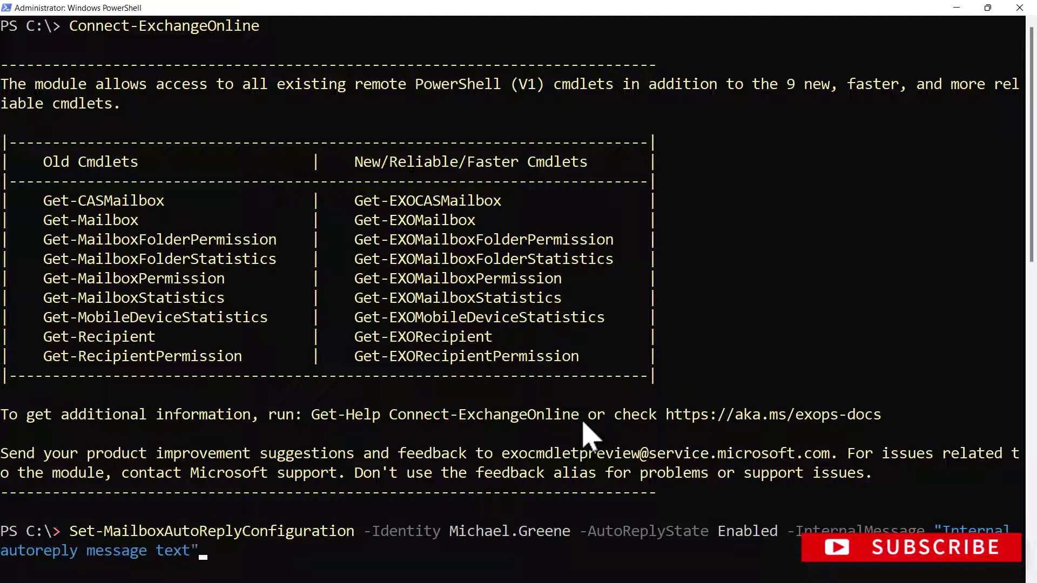
type(" -External")
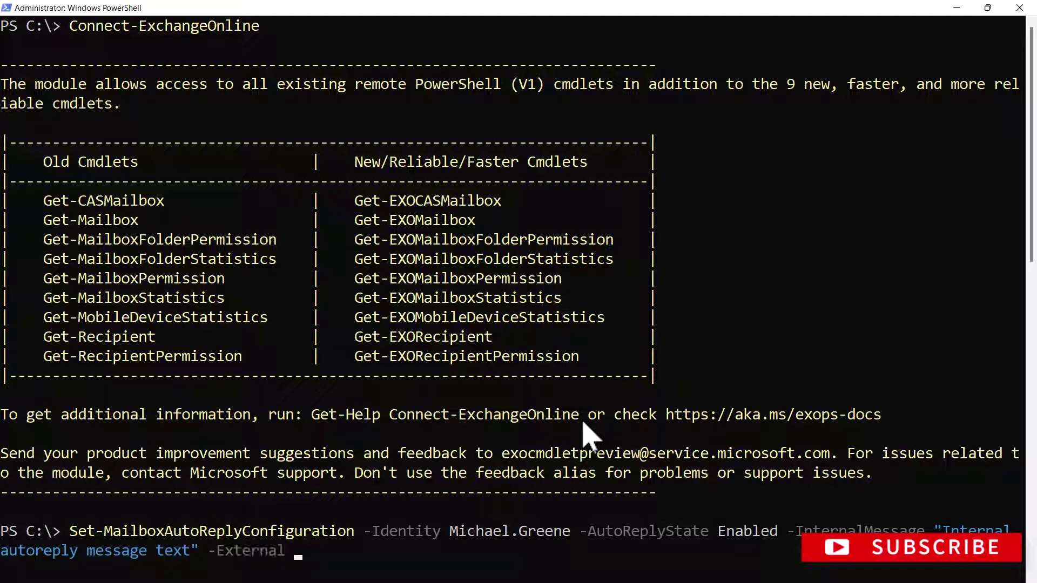
type("Message \"")
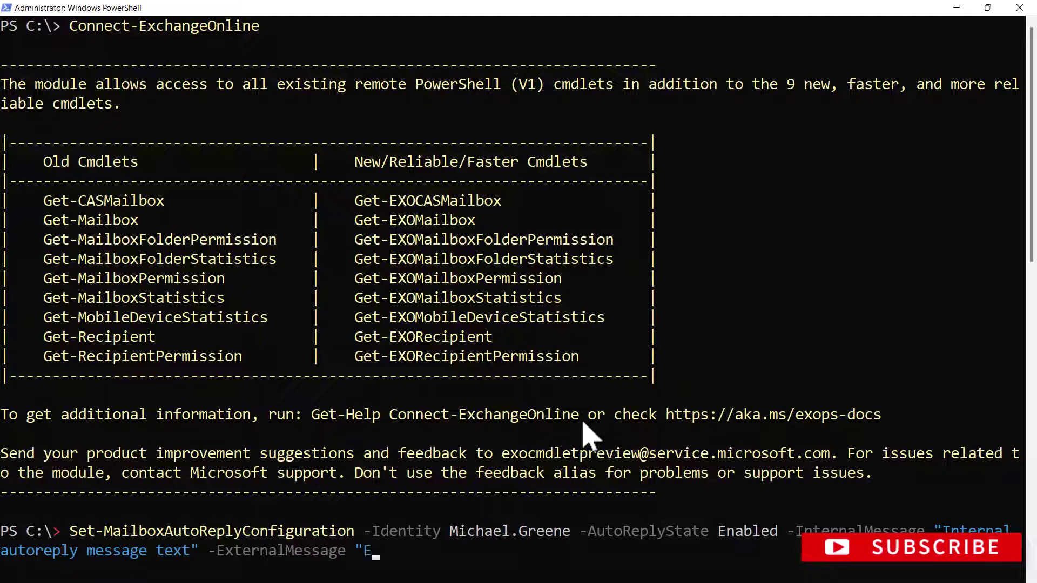
type("External autoreply message ")
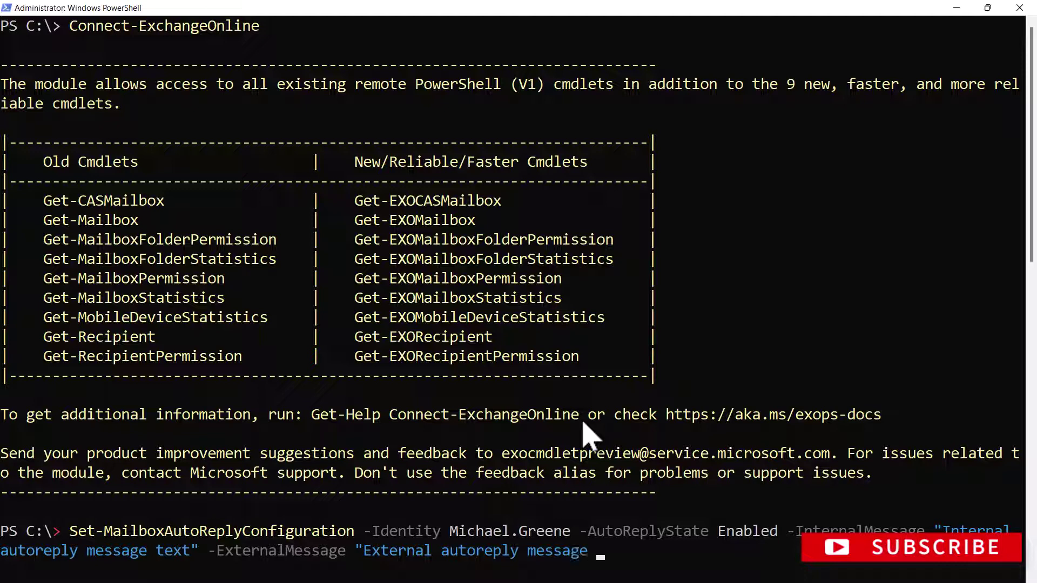
type("text\"")
key("Return")
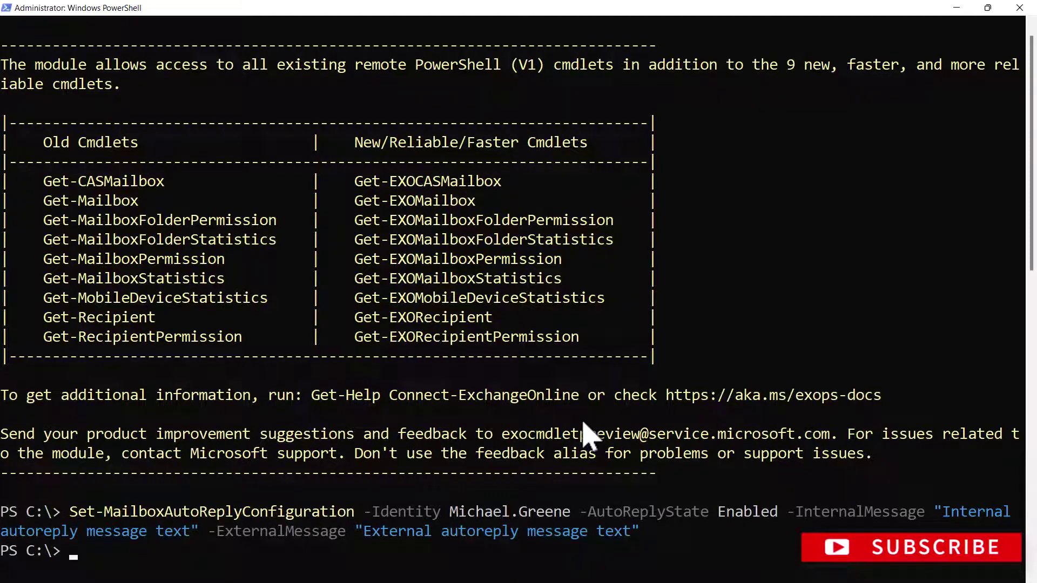
Step: Run Get-MailboxAutoReplyConfiguration for the user's mailbox
type("Get-Mailbox")
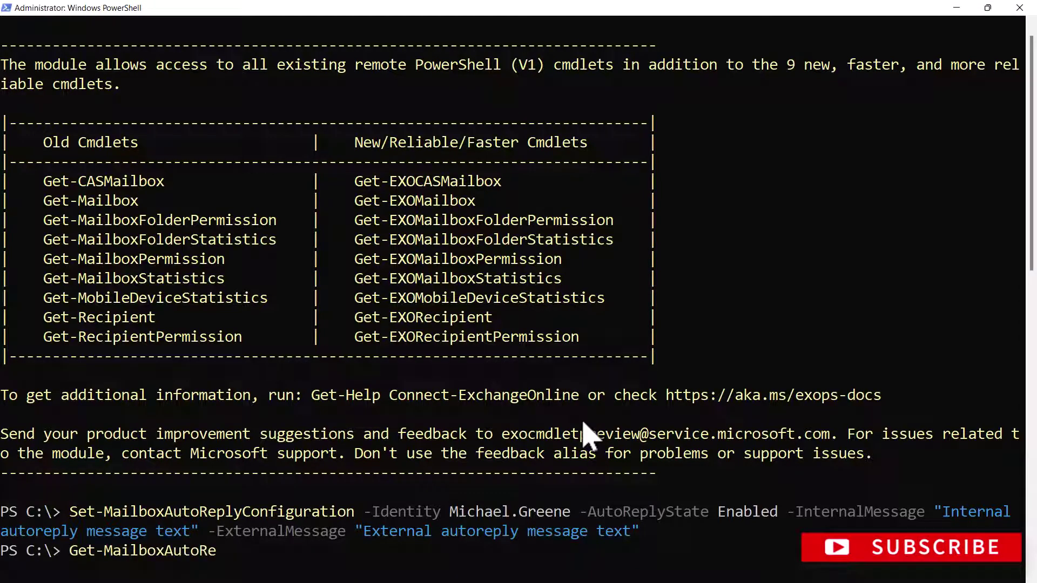
type("AutoRe")
key("Tab")
type("-Id")
key("Tab")
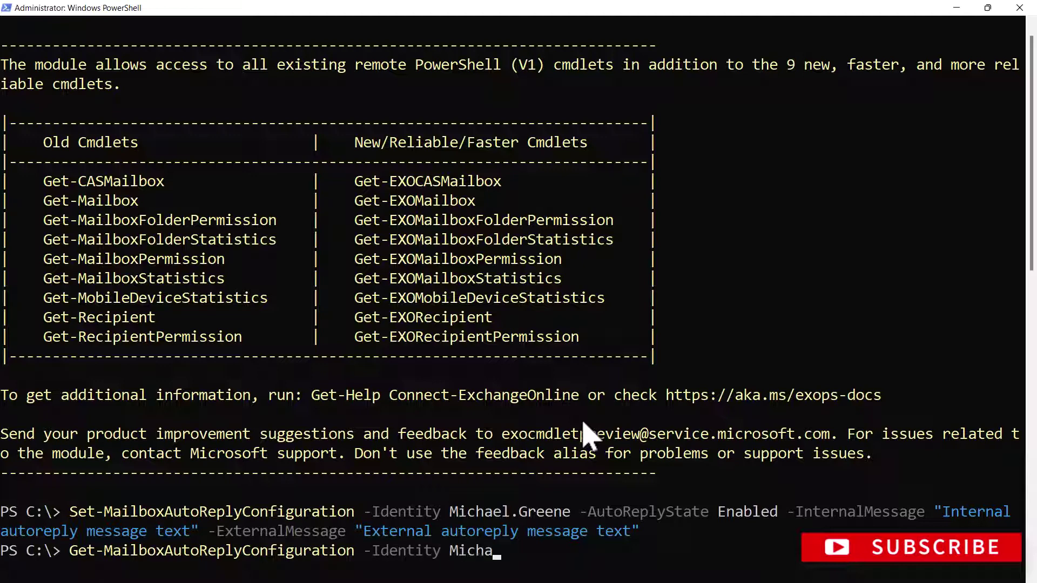
key("Return")
Step: Select the ExternalMessage and InternalMessage output and copy the internal message text
left_click_drag(7, 123, 592, 162)
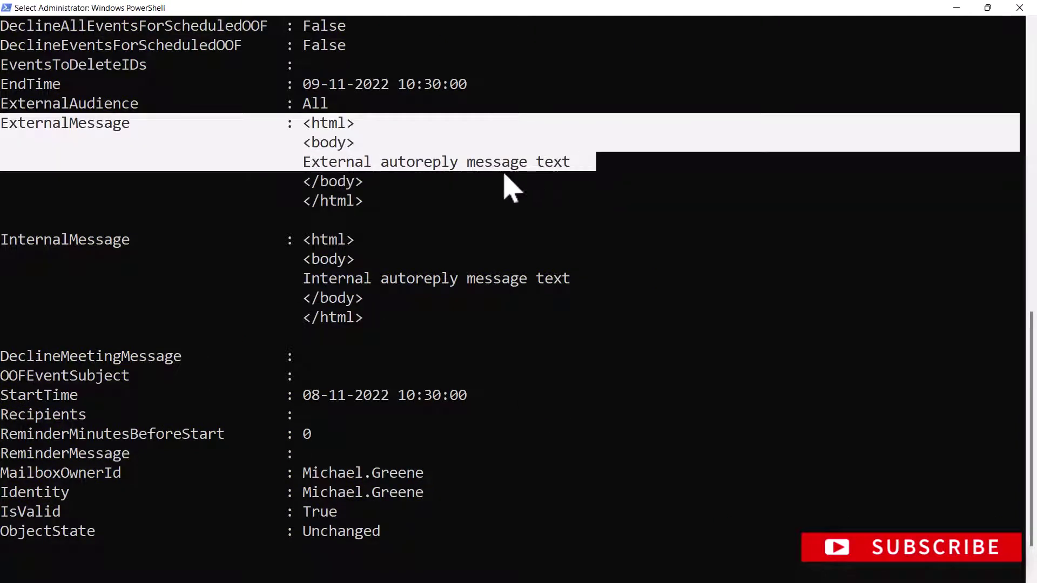
left_click_drag(5, 242, 574, 286)
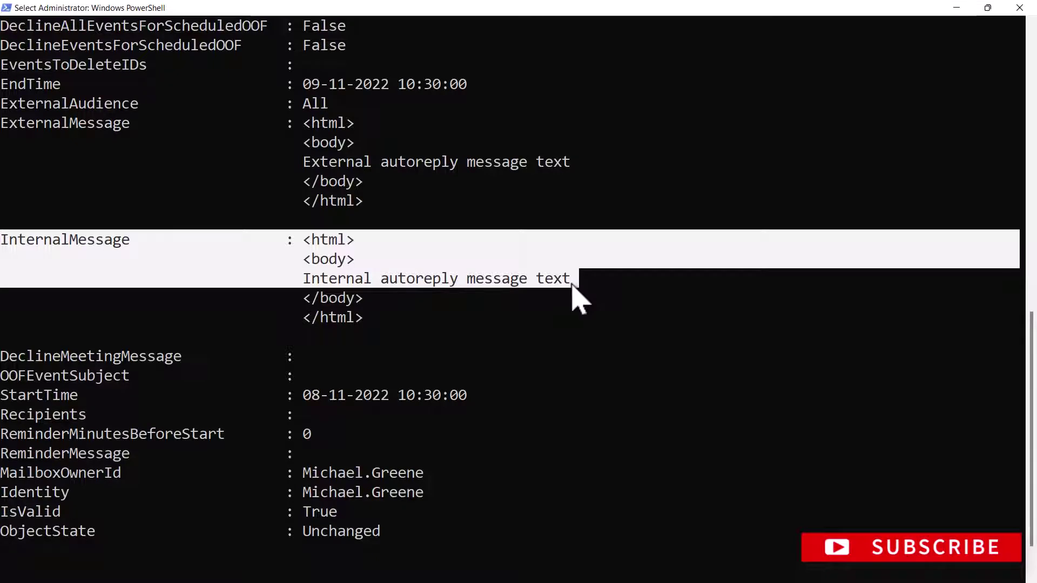
right_click(572, 286)
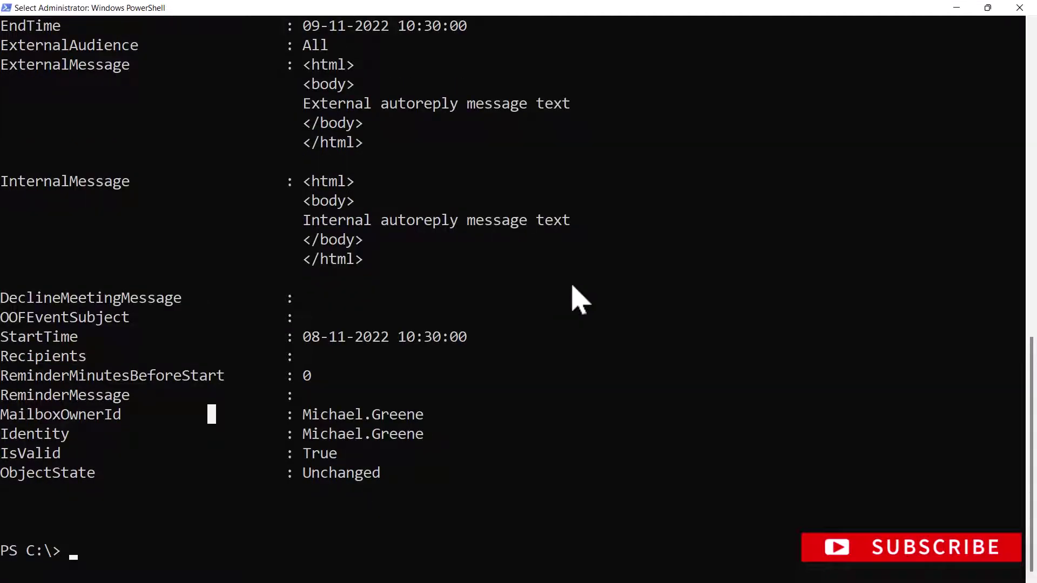
Step: Run Set-MailboxAutoReplyConfiguration for the user with AutoReplyState Disabled
type("Set-M")
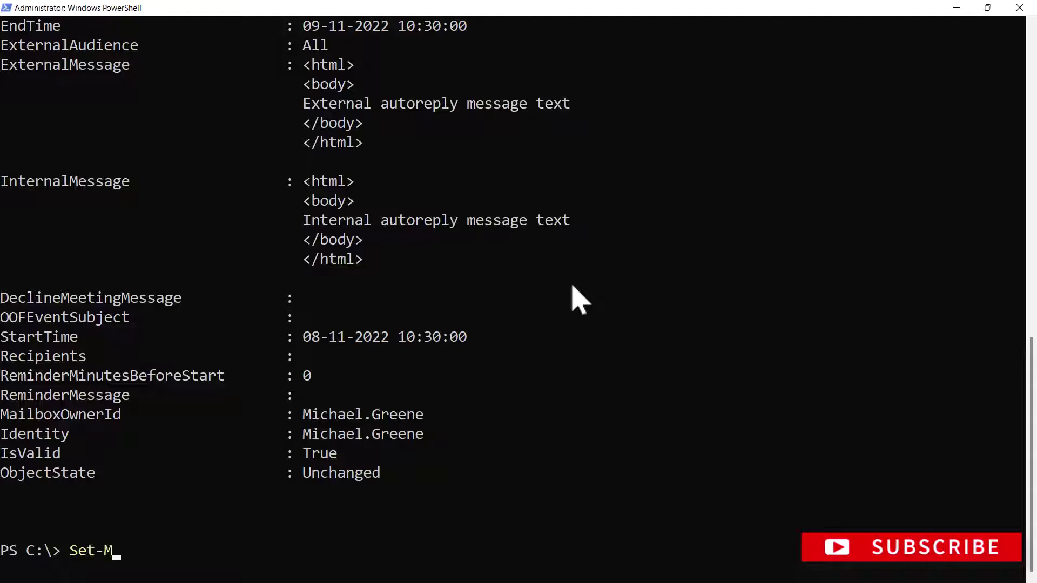
type("ailboxAuto")
key("Tab")
type("-Id")
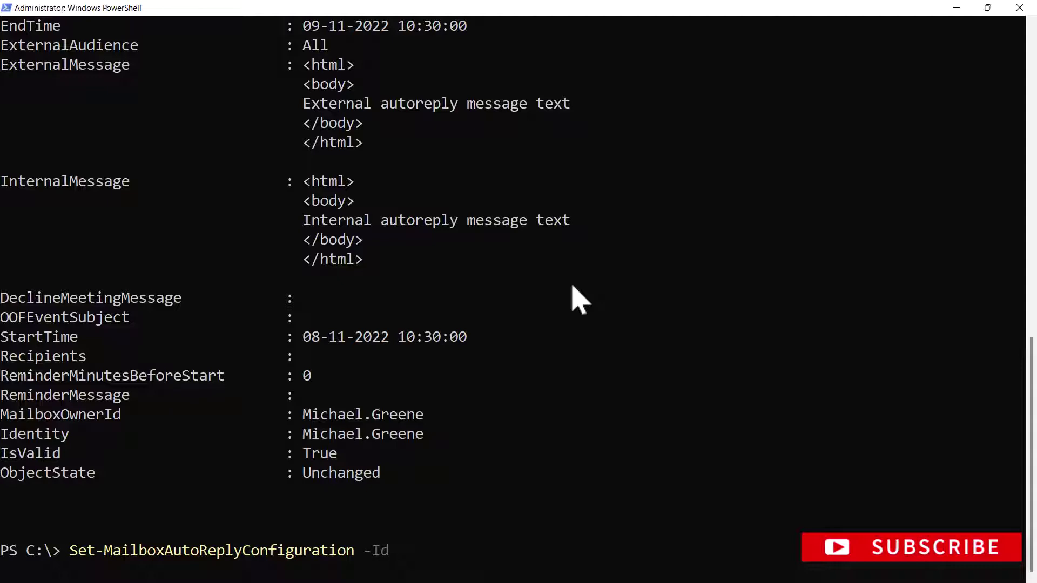
key("Tab")
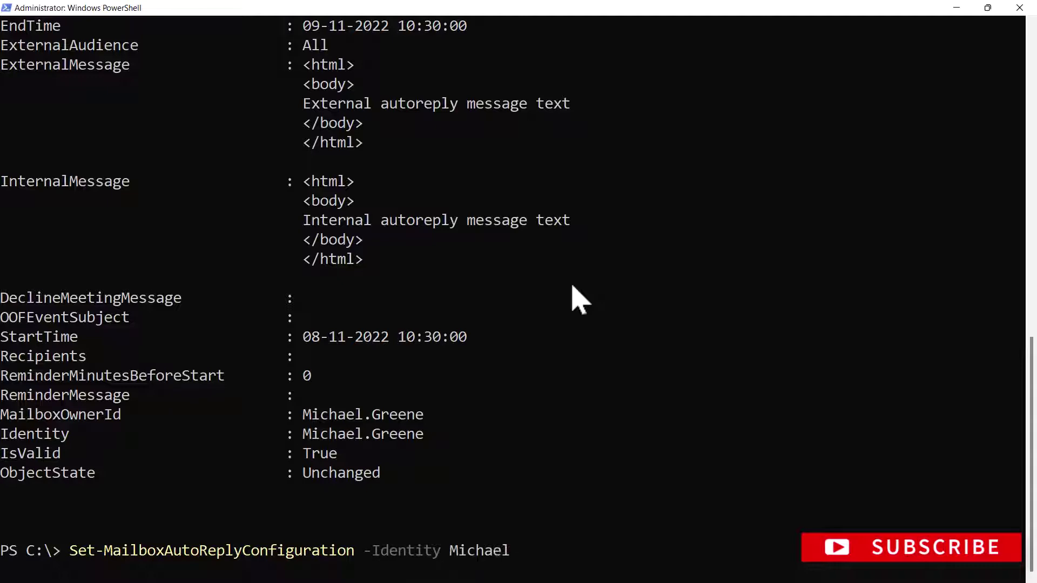
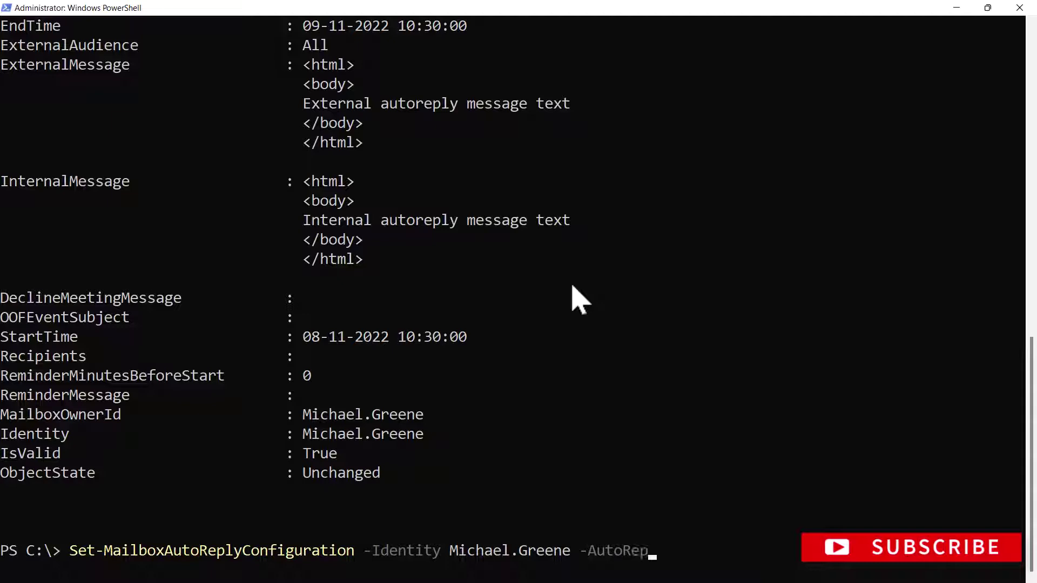
key("Tab")
type("Disabled")
key("Return")
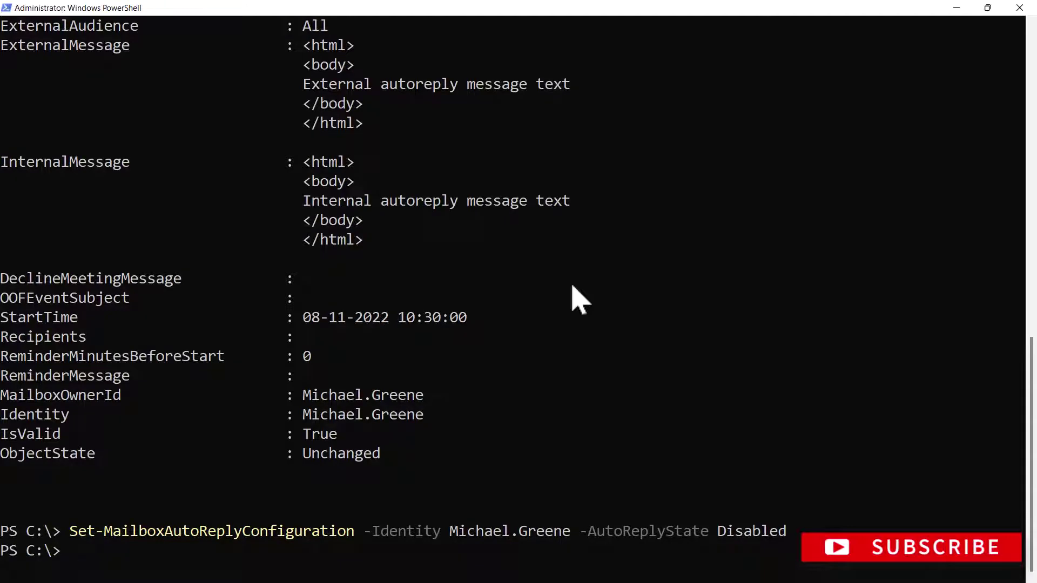
Step: Turn the recalled command into Get-MailboxAutoReplyConfiguration and confirm AutoReplyState shows Disabled
key("Up")
key("BackSpace")
key("BackSpace")
key("BackSpace")
key("BackSpace")
key("BackSpace")
key("BackSpace")
key("BackSpace")
key("BackSpace")
key("BackSpace")
key("BackSpace")
key("BackSpace")
key("BackSpace")
key("BackSpace")
key("BackSpace")
key("BackSpace")
key("BackSpace")
key("BackSpace")
key("BackSpace")
key("BackSpace")
key("BackSpace")
key("Home")
key("Delete")
type("G")
key("End")
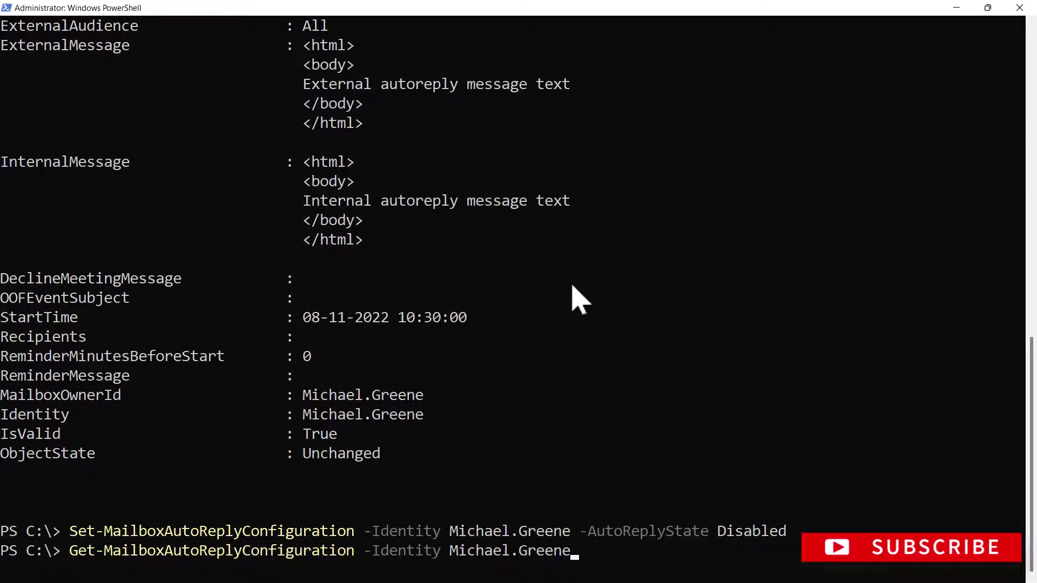
key("Return")
scroll(579, 300, "up", 5)
left_click_drag(2, 225, 379, 226)
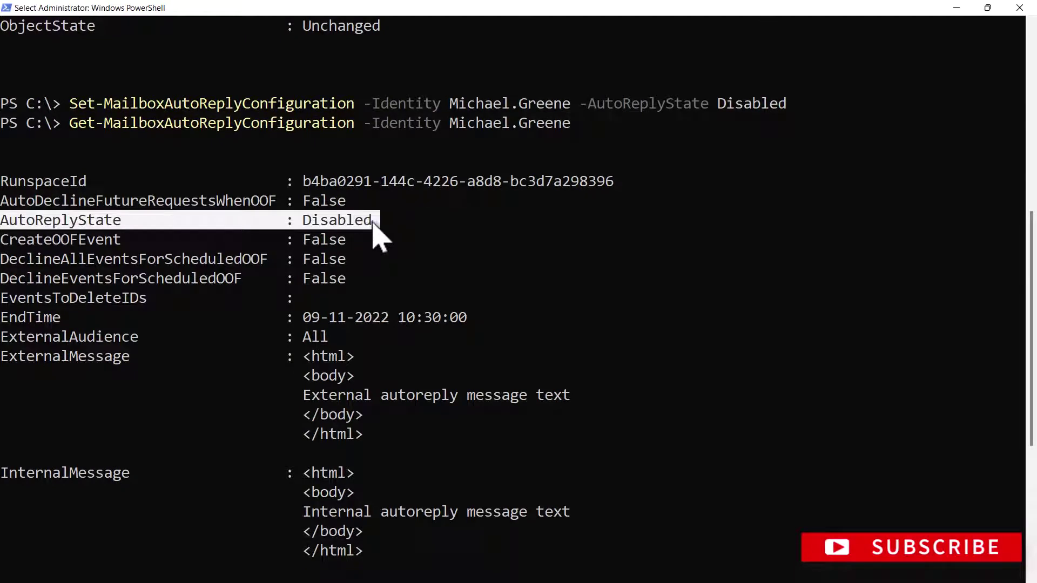
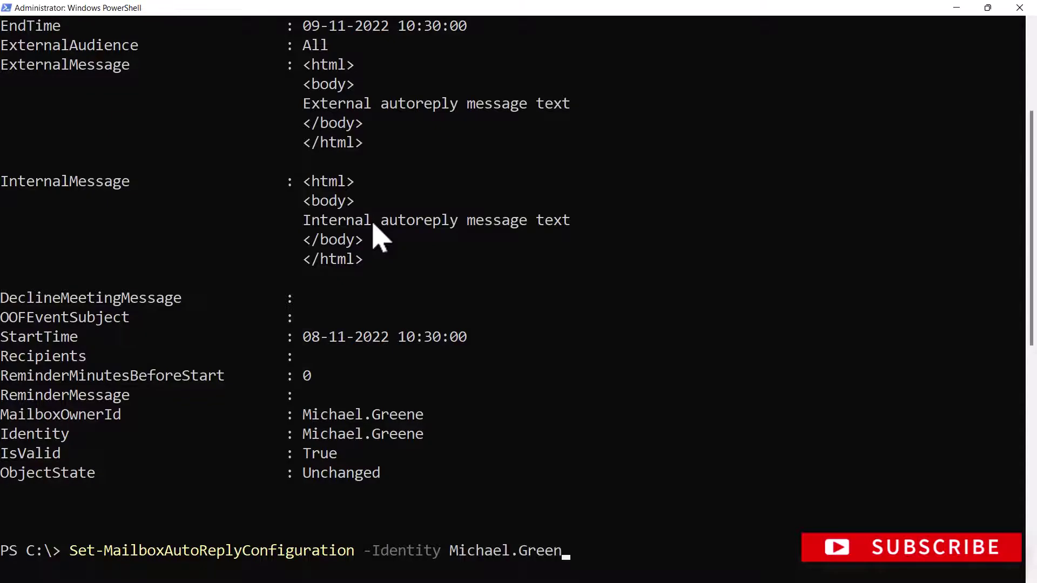
Step: Finish the mailbox identity in Set-MailboxAutoReplyConfiguration and start an -AutoDec parameter
type("AutoDec")
Step: Replace AutoDeclineFutureRequests with the -DeclineAllEventsForSchedu… parameter for declining all events
key("Tab")
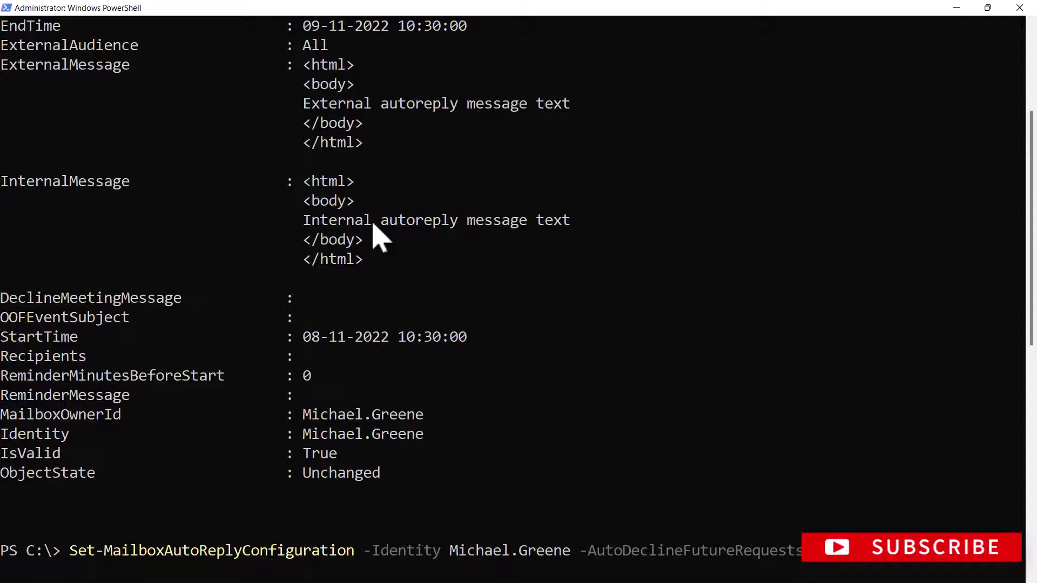
key("ctrl+BackSpace")
type("De")
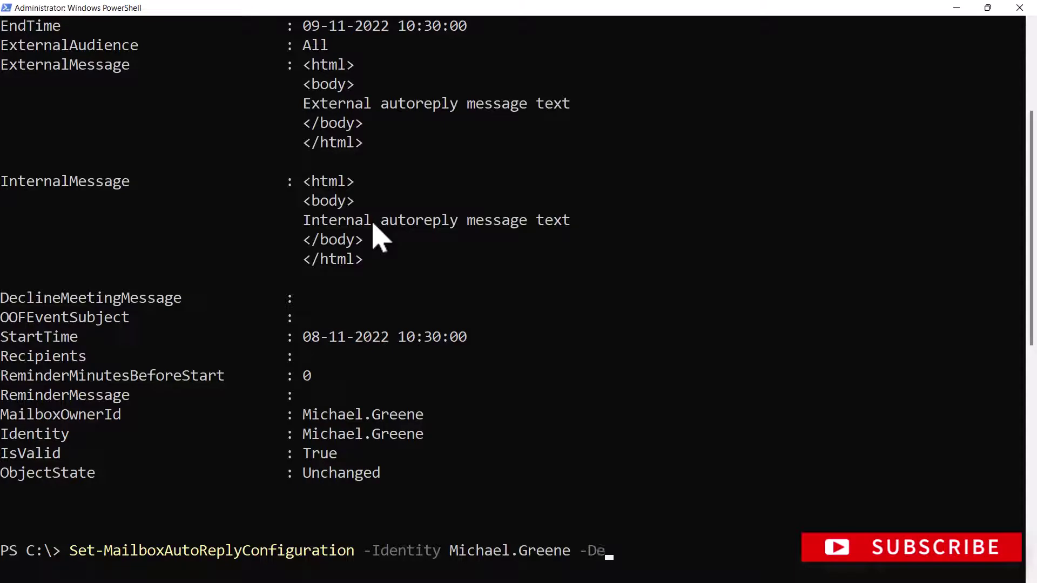
type("clineAllEv")
key("Tab")
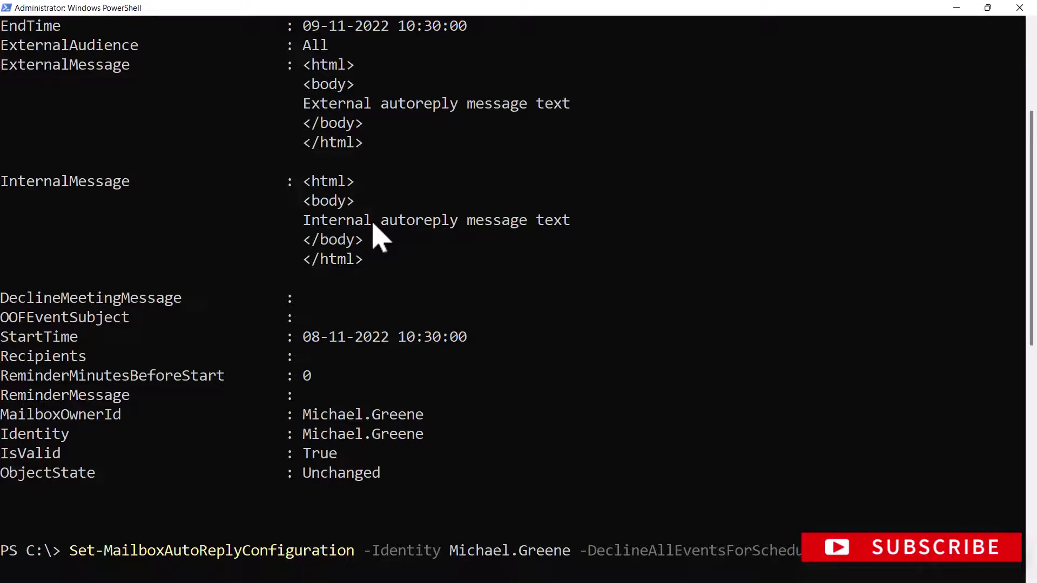
Step: Swap the decline-all-events parameter for -CreateOOFEvent $true, after briefly trying -DeclineMeetingMessage
key("ctrl+BackSpace")
type("D")
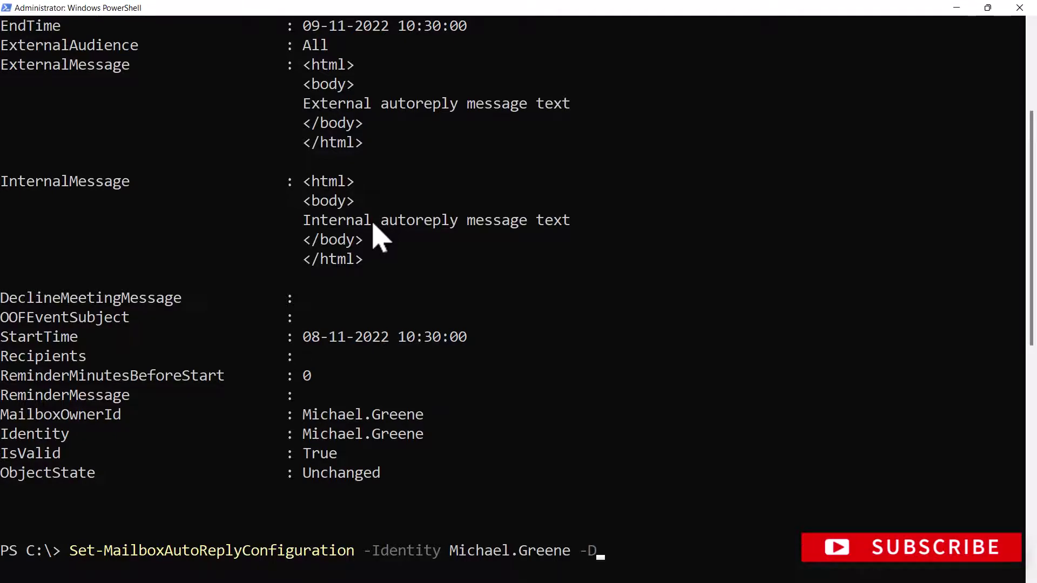
type("eclineM")
key("Tab")
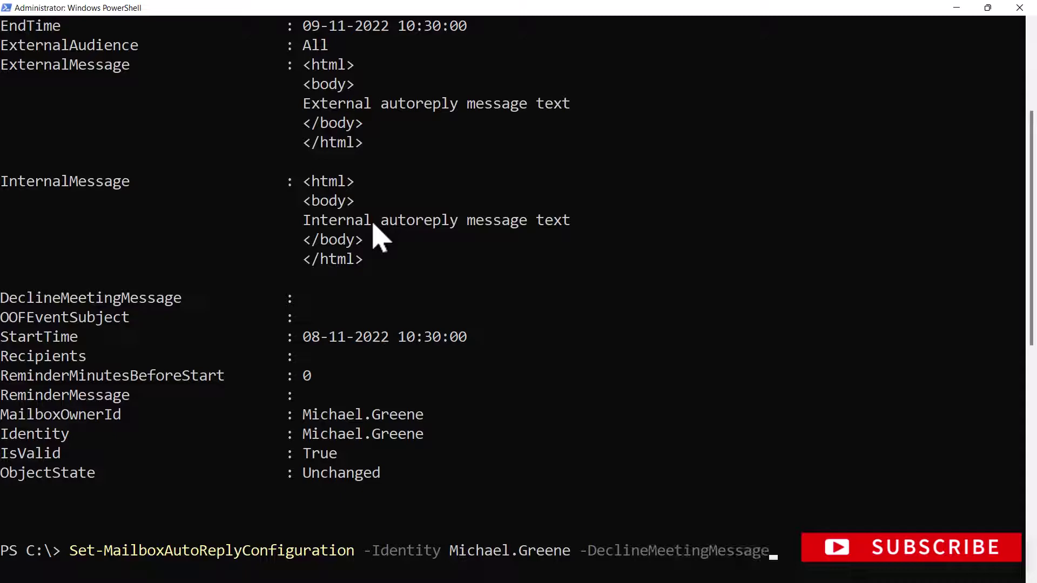
type("\"I")
key("BackSpace")
key("BackSpace")
key("BackSpace")
key("BackSpace")
key("BackSpace")
key("BackSpace")
key("BackSpace")
key("BackSpace")
key("BackSpace")
key("BackSpace")
key("BackSpace")
key("BackSpace")
key("BackSpace")
key("BackSpace")
key("BackSpace")
key("BackSpace")
key("BackSpace")
key("BackSpace")
key("BackSpace")
key("BackSpace")
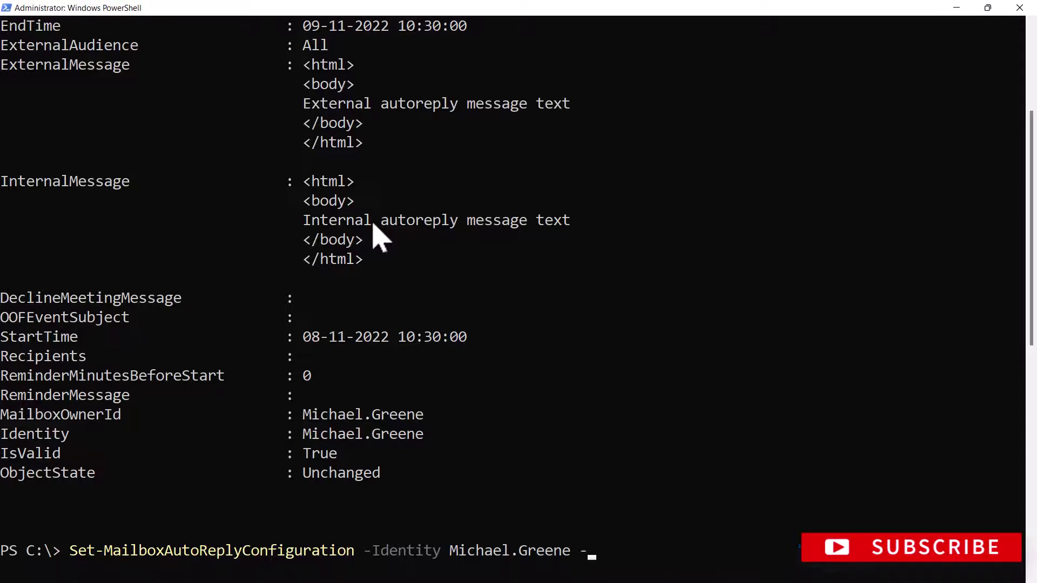
type("Createoof")
key("Tab")
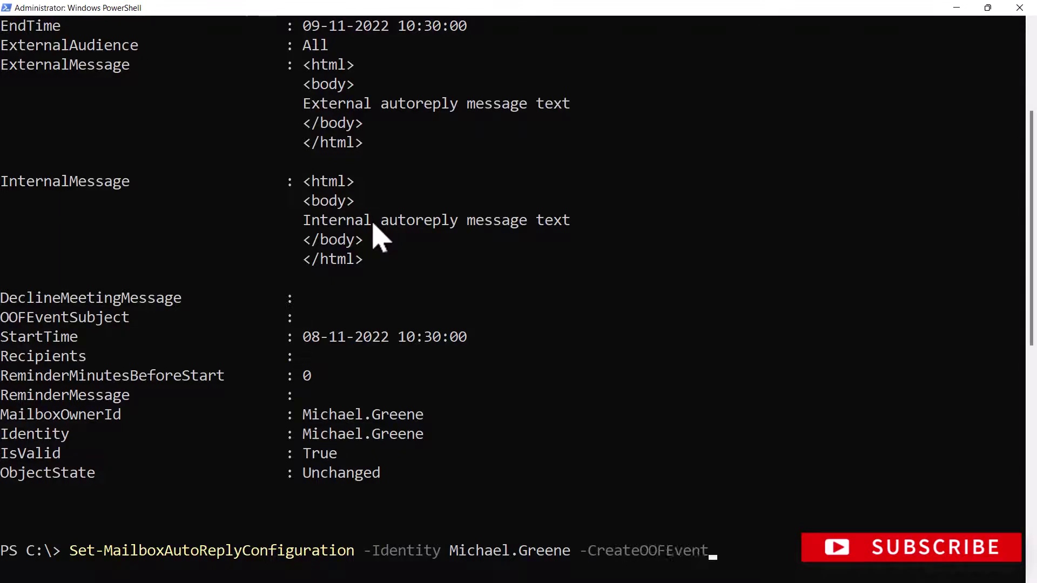
type("$true")
Step: Replace -CreateOOFEvent $true with -OOFEventSubject and begin a quoted "Out-of-" subject
key("ctrl+BackSpace")
key("ctrl+BackSpace")
type("O")
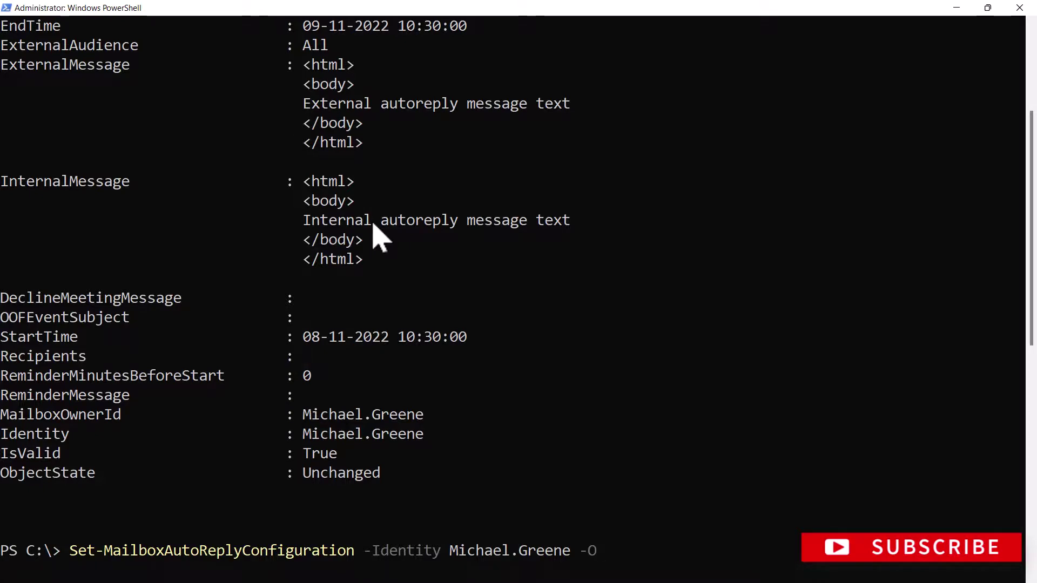
type("OFEven")
key("Tab")
type("\"Out-of-c")
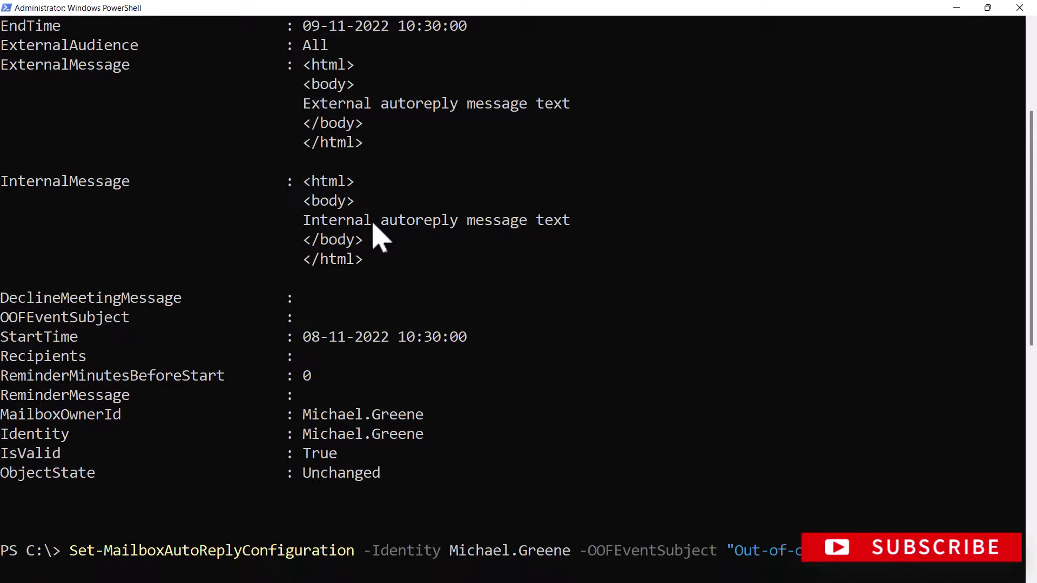